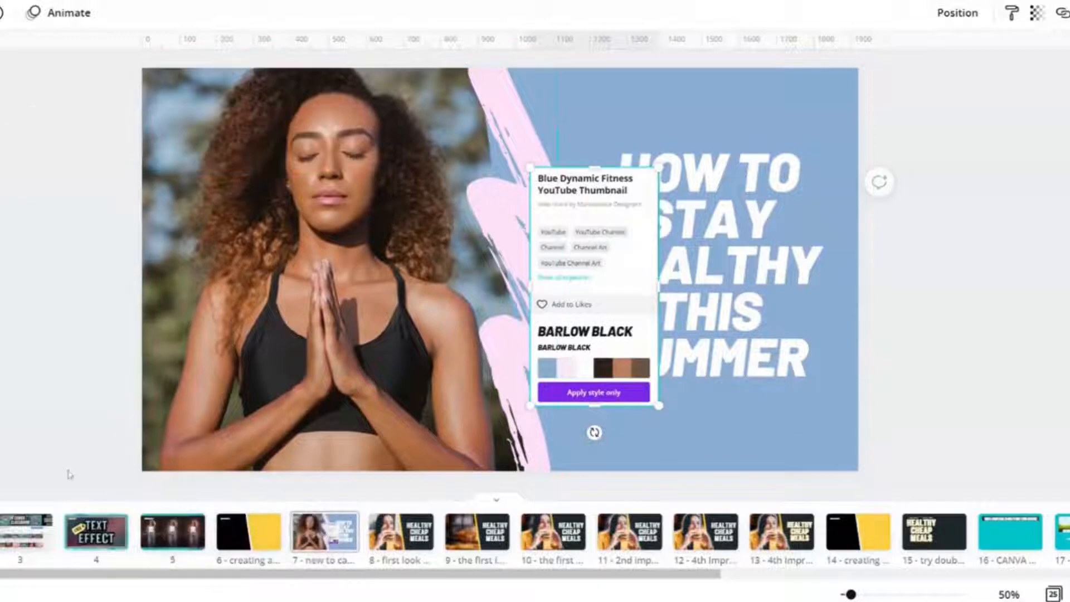
- Review pages 6 to 8, examining the source templates and the heading and photo layers of the HEALTHY CHEAP MEALS thumbnail
left_click(233, 534)
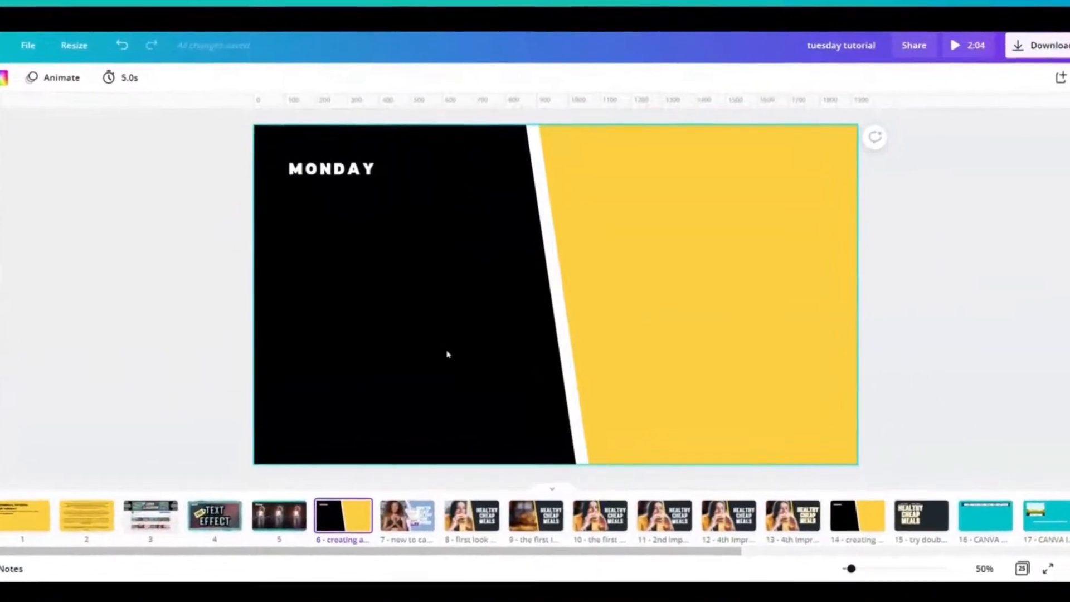
left_click(396, 528)
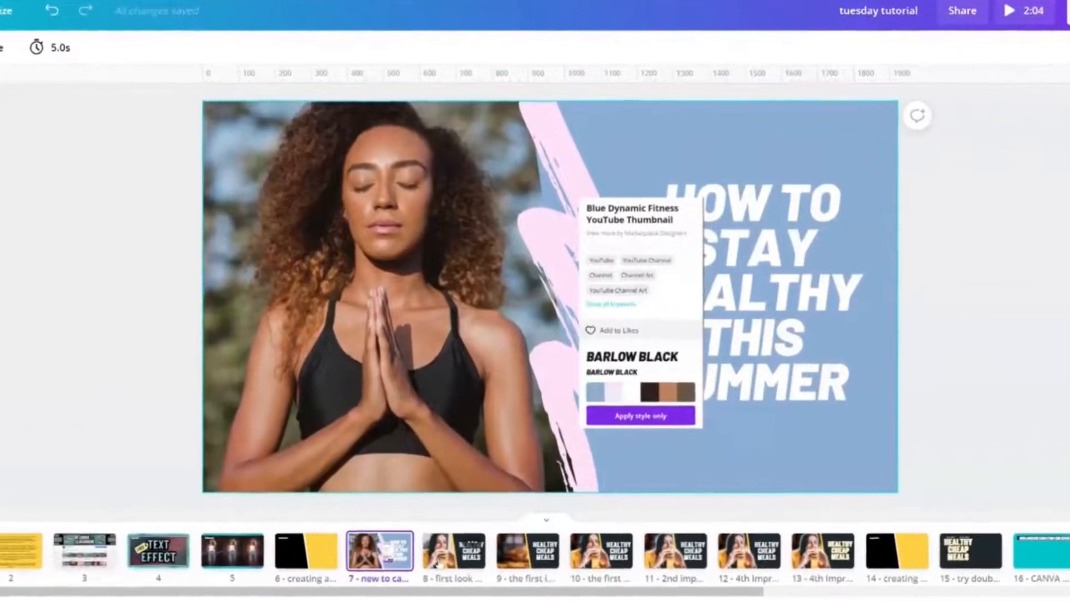
left_click(463, 548)
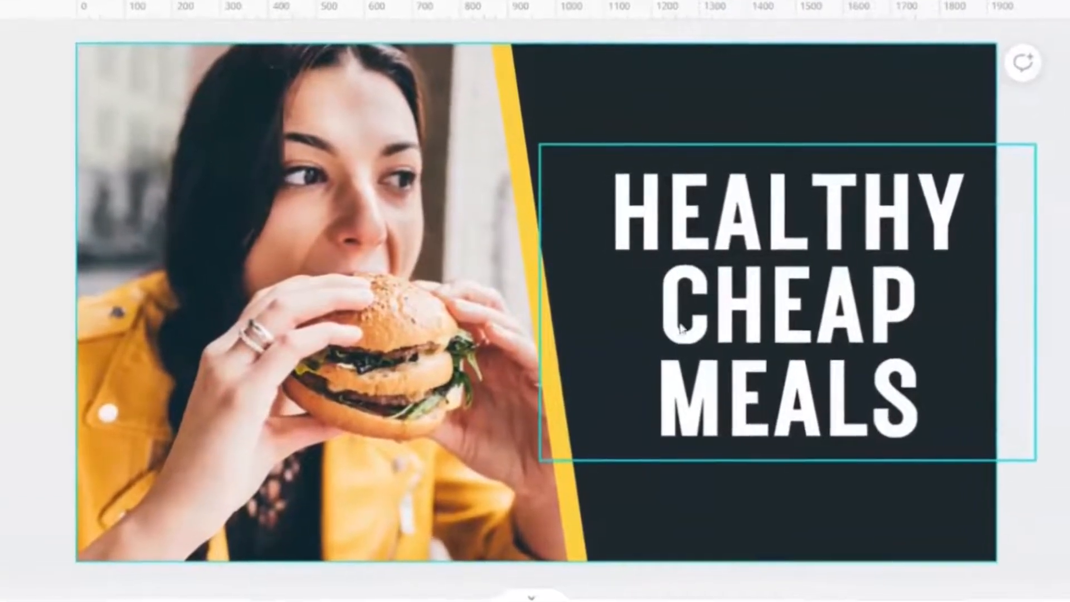
left_click(683, 359)
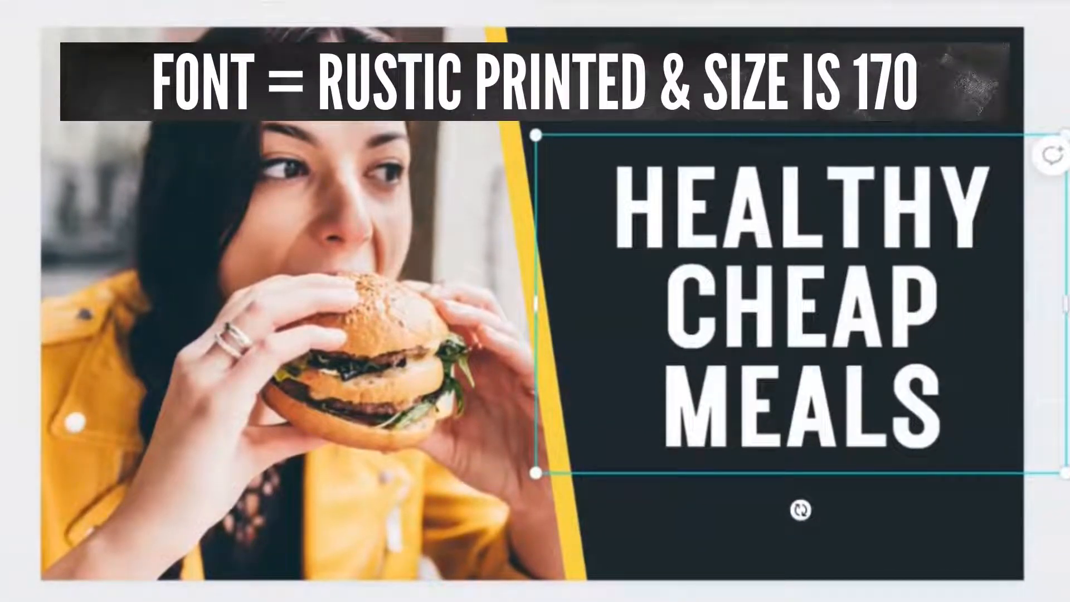
left_click(314, 197)
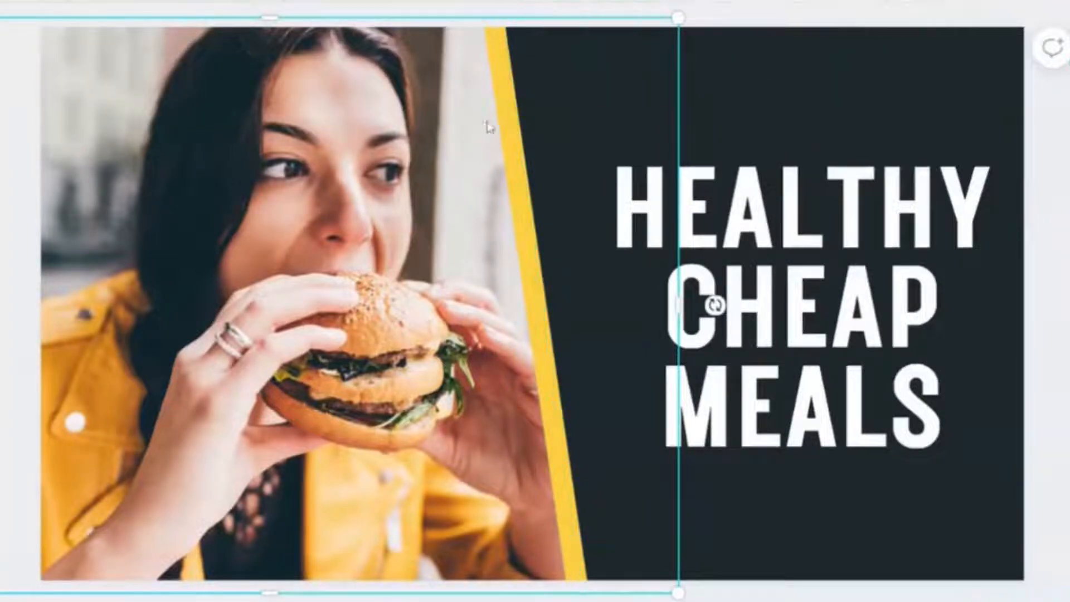
left_click(709, 71)
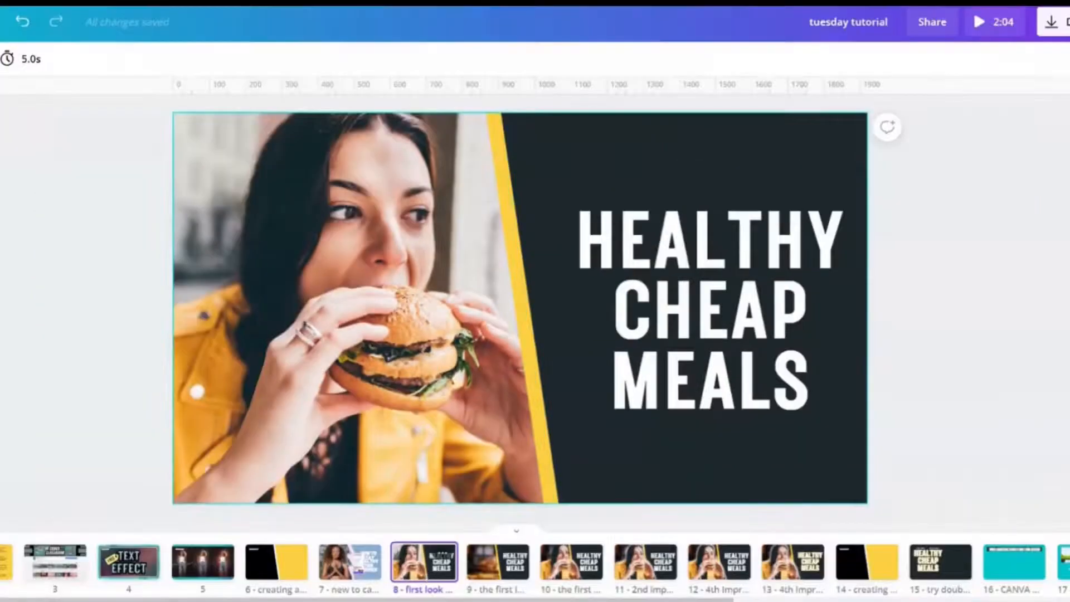
- Compare the thumbnail versions on pages 9 to 11, checking the blurred backdrop, the cut-out woman and her white glow
key("Right")
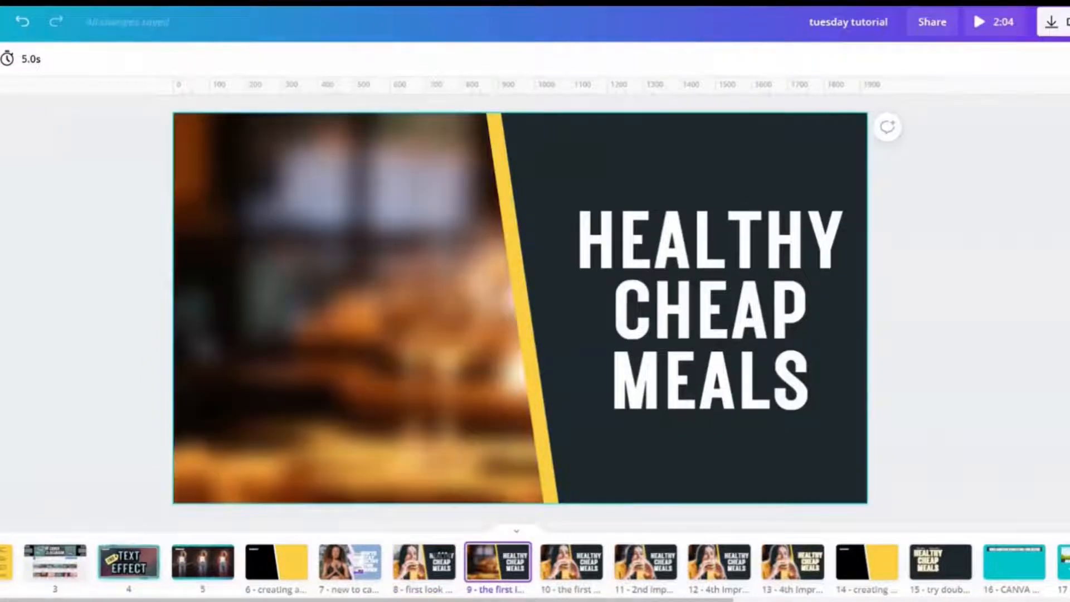
left_click(410, 364)
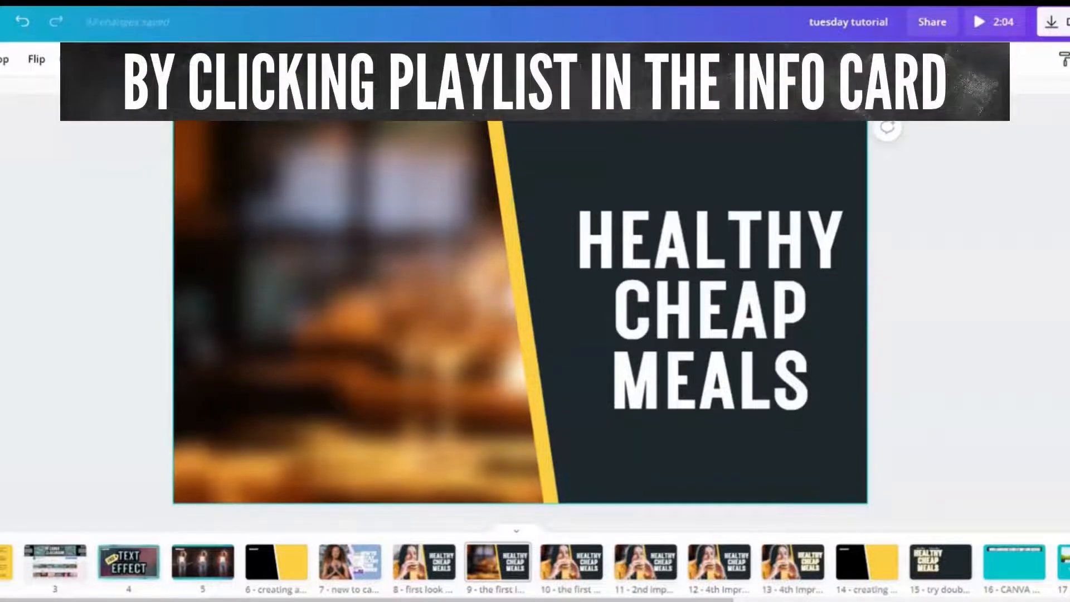
left_click(571, 562)
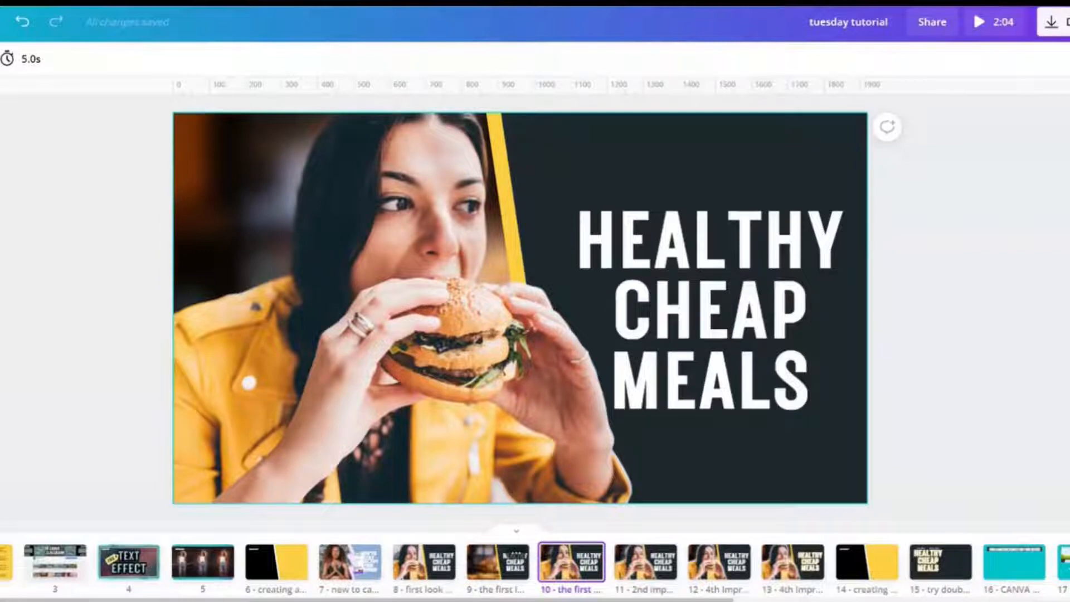
left_click(645, 562)
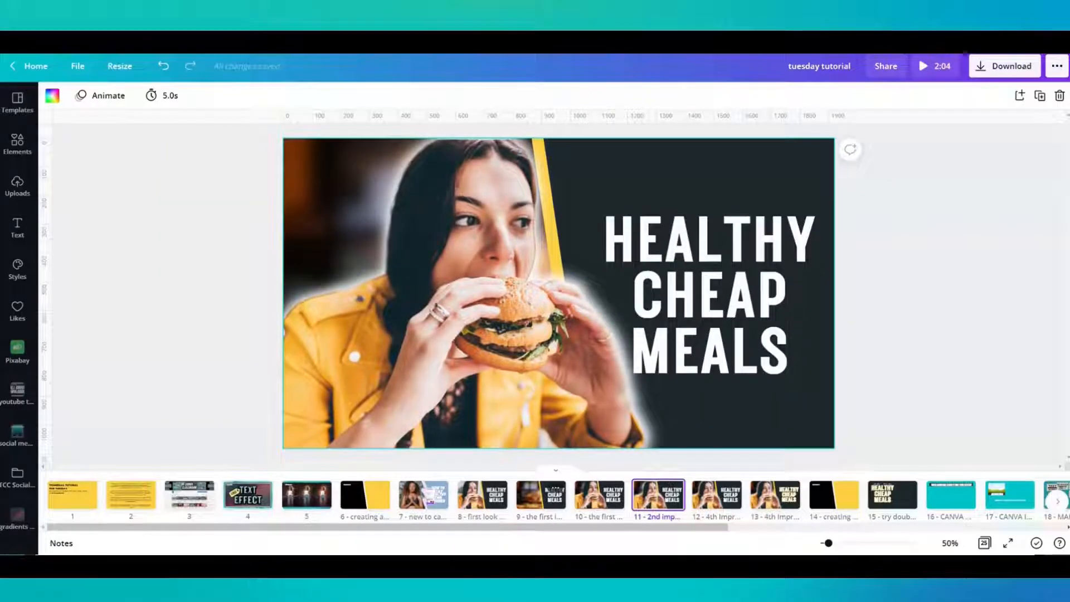
- Inspect the stacked photo layers on page 12 by moving the cut-out aside and back, and view the heading style on page 13
left_click(717, 494)
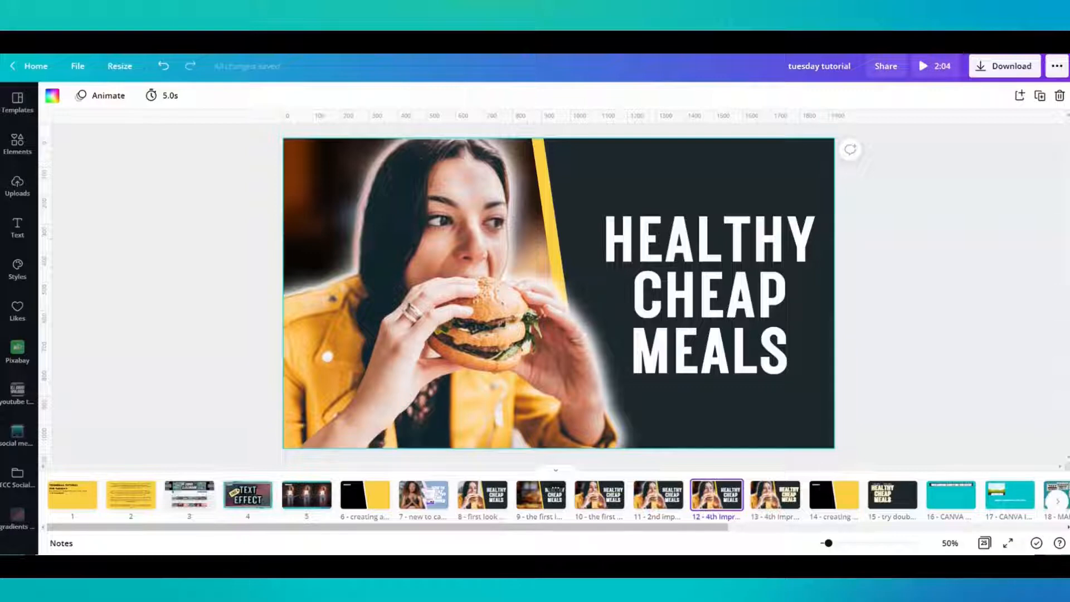
left_click_drag(404, 415, 767, 393)
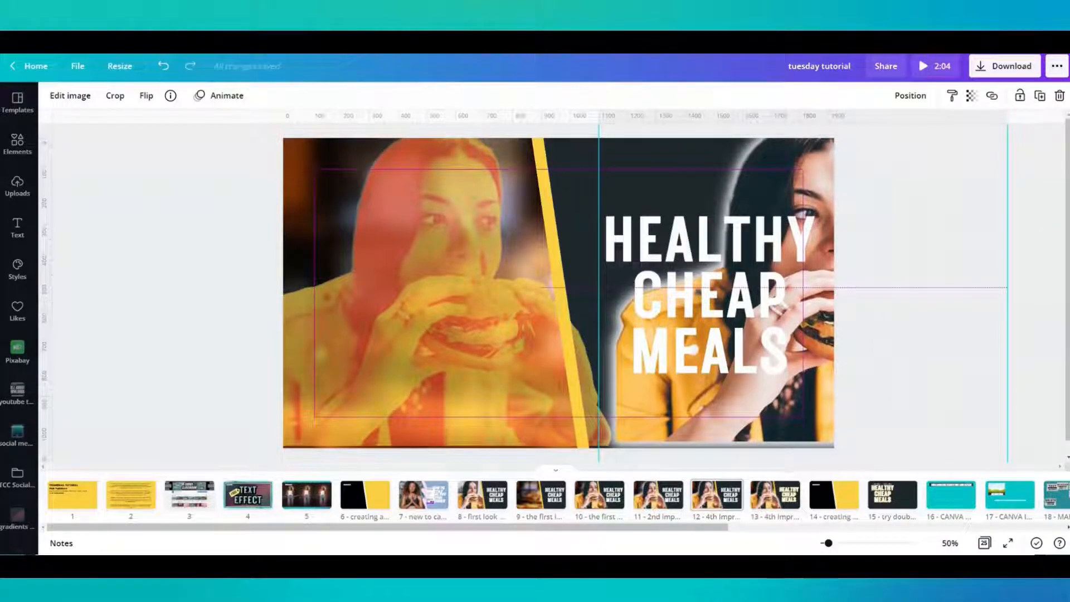
left_click_drag(768, 392, 768, 393)
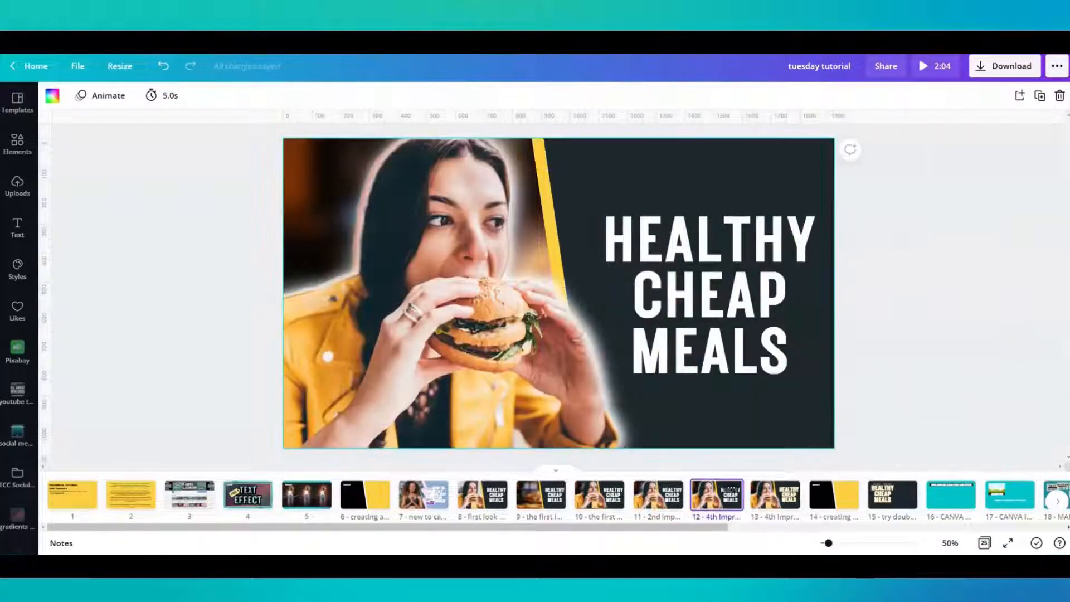
key("Right")
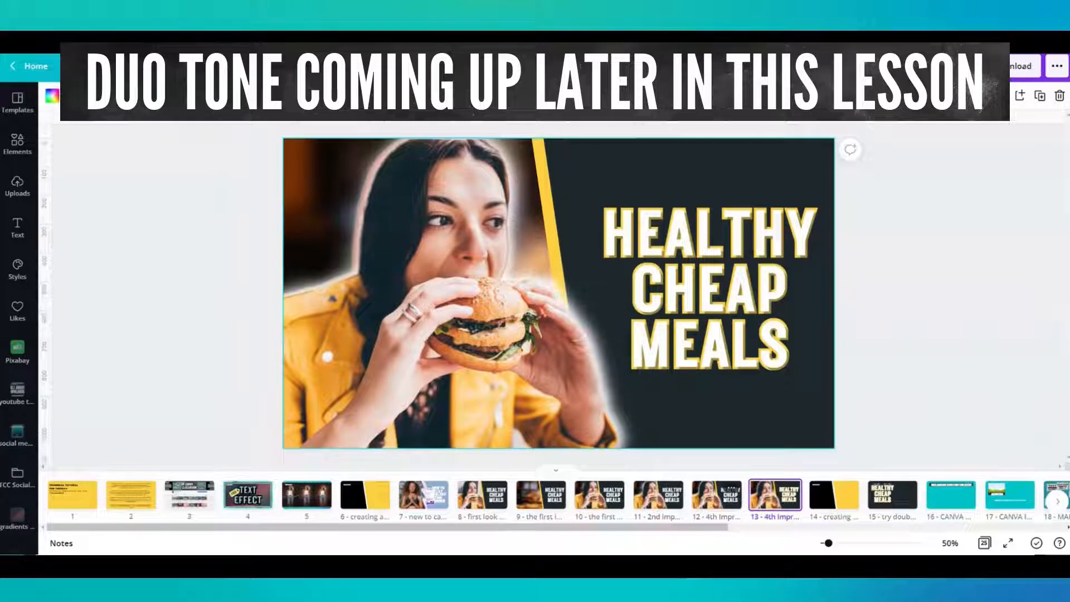
- On page 14, delete the white MONDAY title and the black background shape
left_click(834, 495)
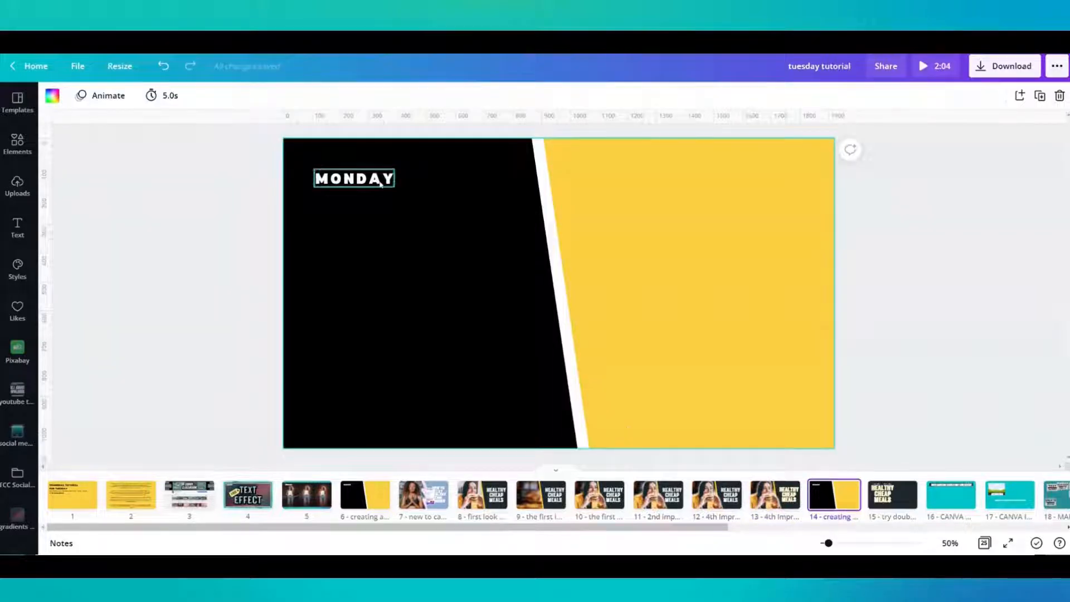
left_click(380, 183)
key("Delete")
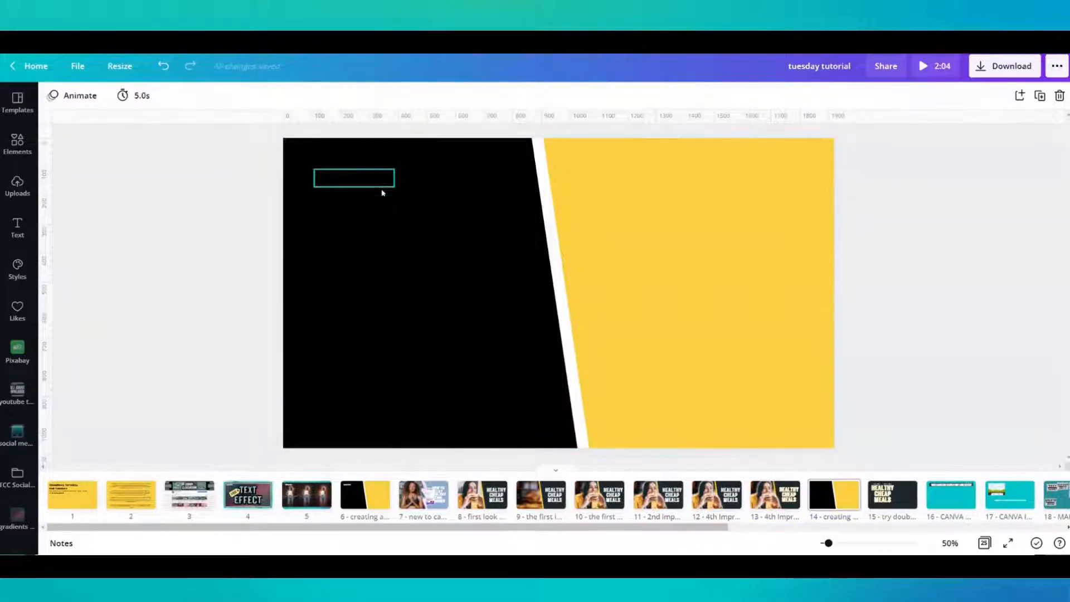
left_click(382, 193)
right_click(383, 196)
left_click(359, 301)
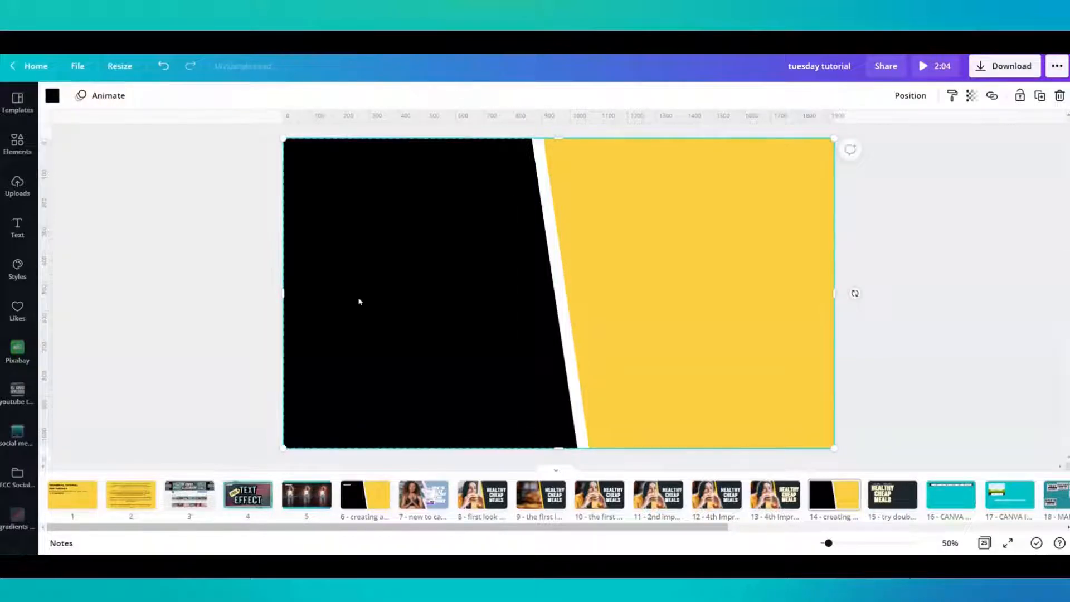
key("Delete")
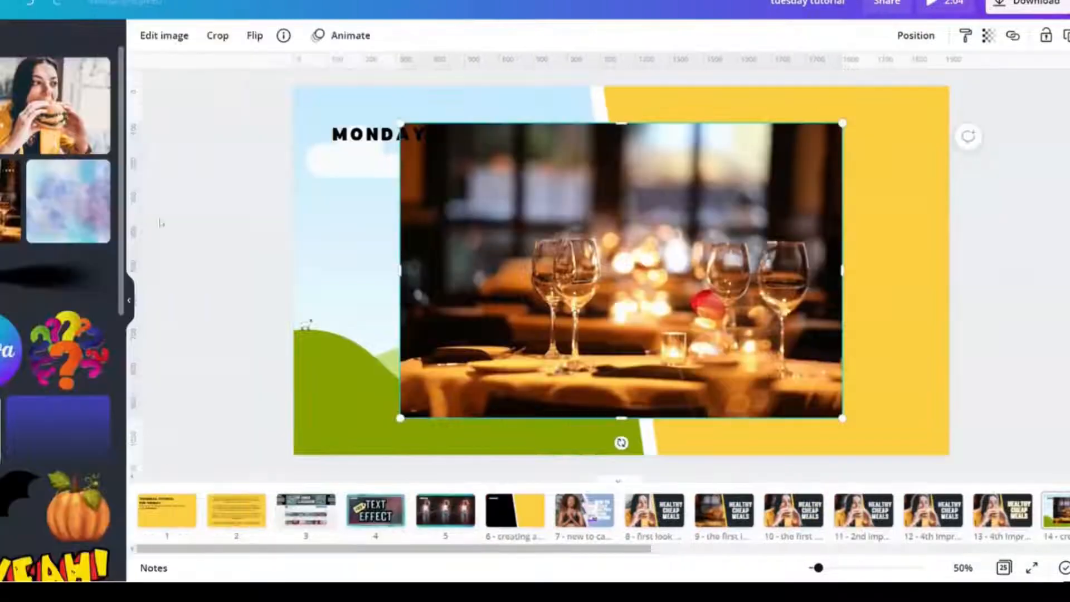
- Check the restaurant photo's information, set its blur to 28 and place it as the page background
left_click(283, 37)
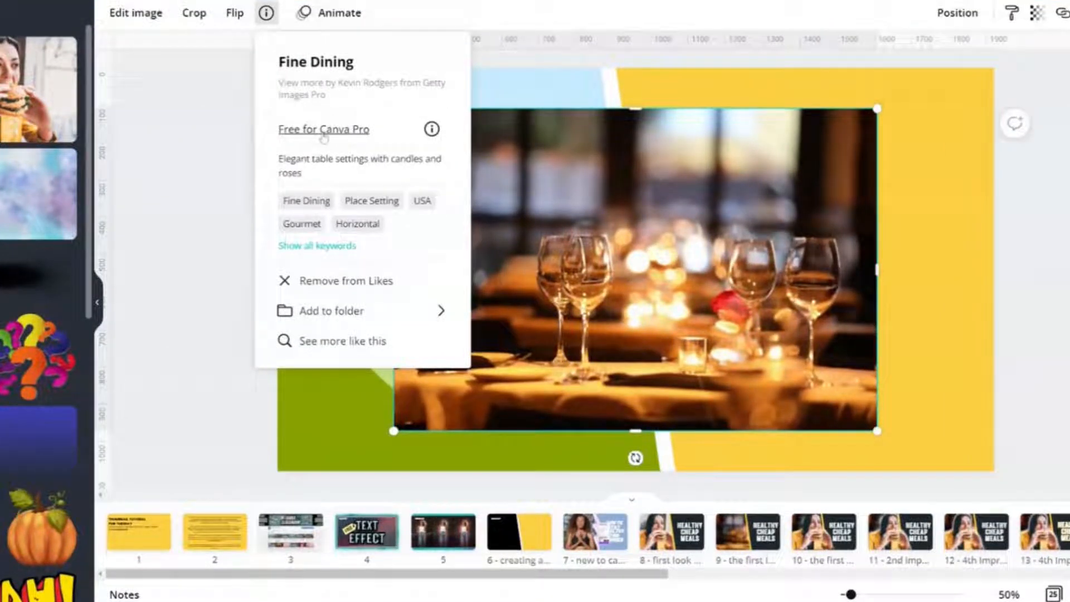
left_click(266, 13)
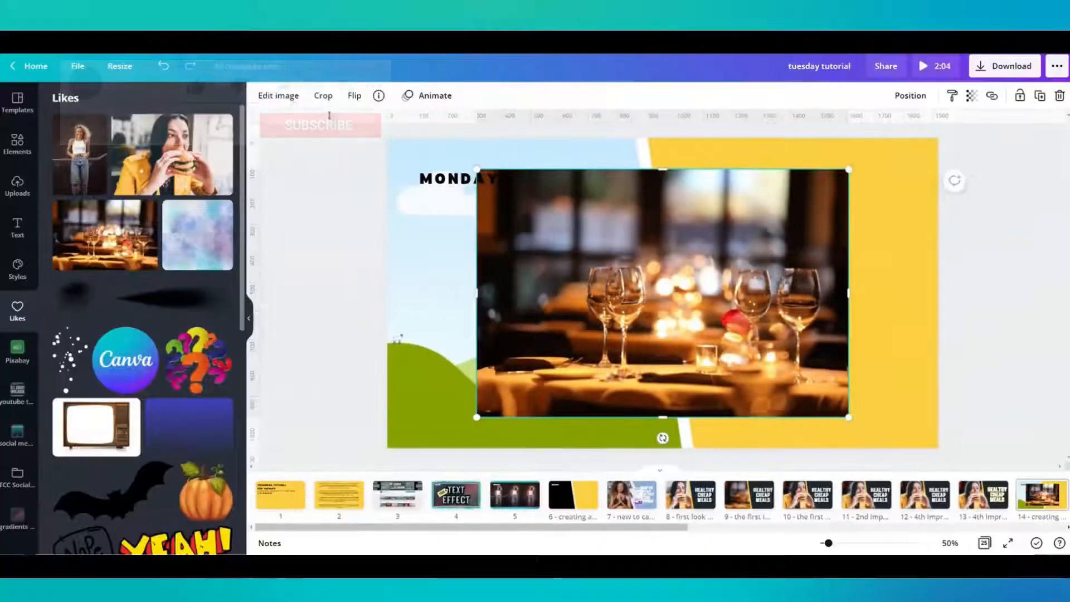
left_click(278, 95)
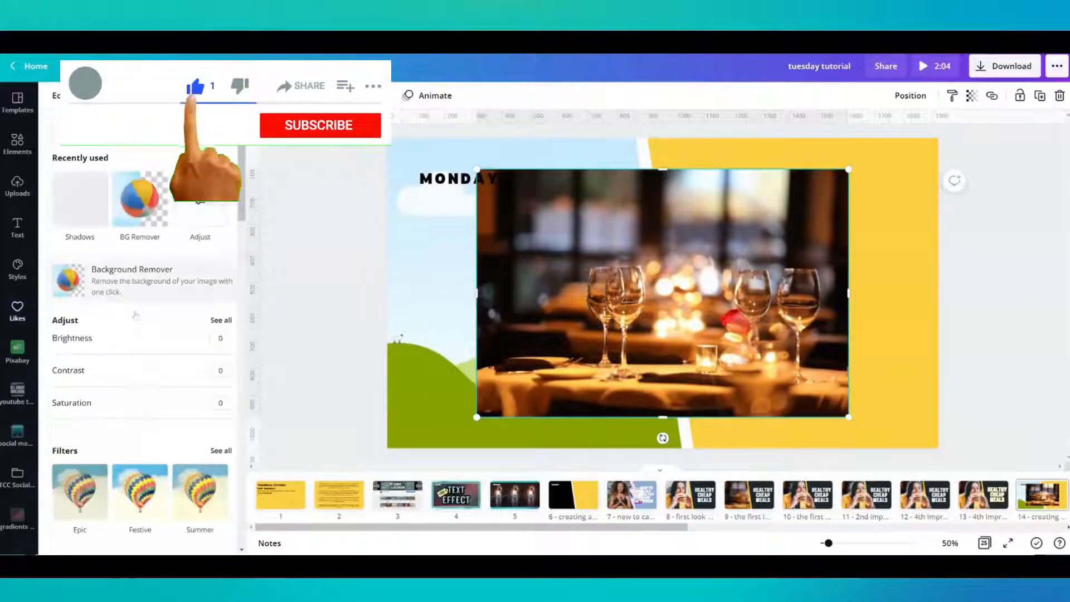
left_click(217, 321)
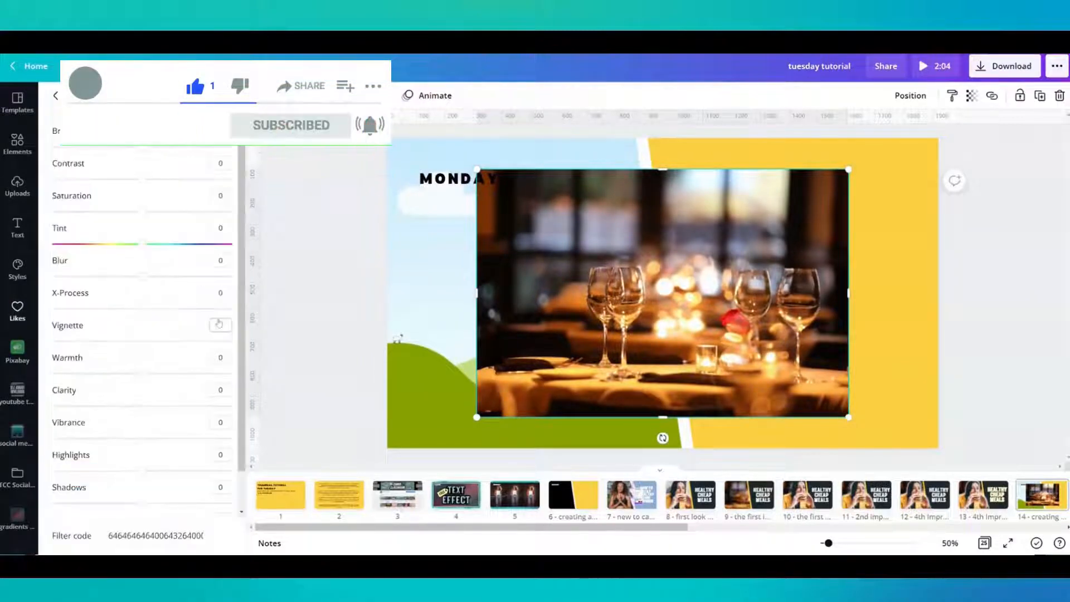
left_click_drag(144, 276, 168, 278)
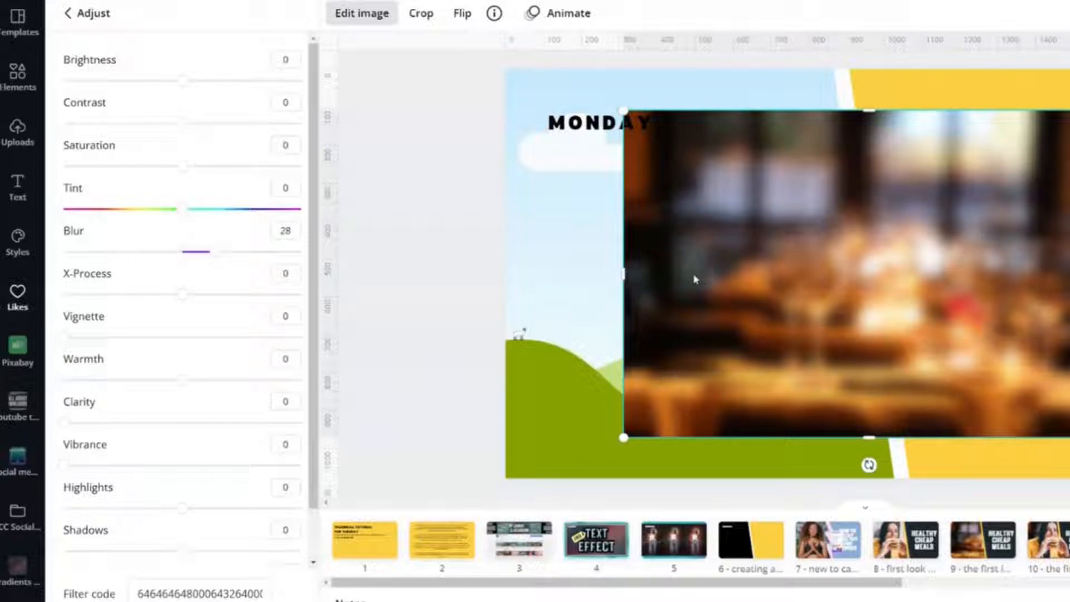
left_click_drag(695, 279, 603, 311)
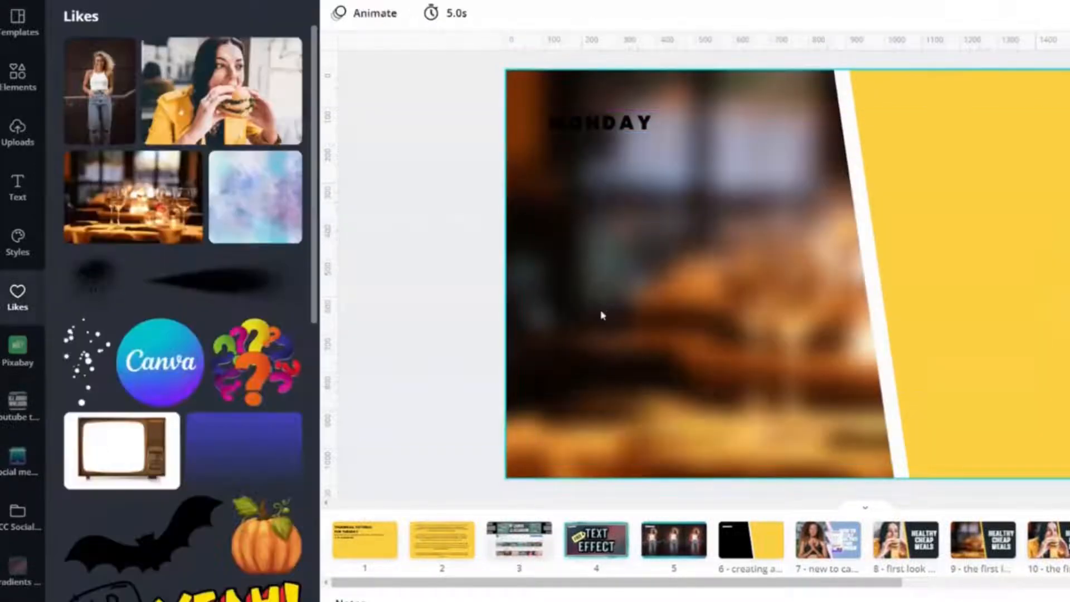
- Add the liked photo of the woman eating a burger and move it to the page's lower-left corner, clear of the yellow shape
left_click(1022, 376)
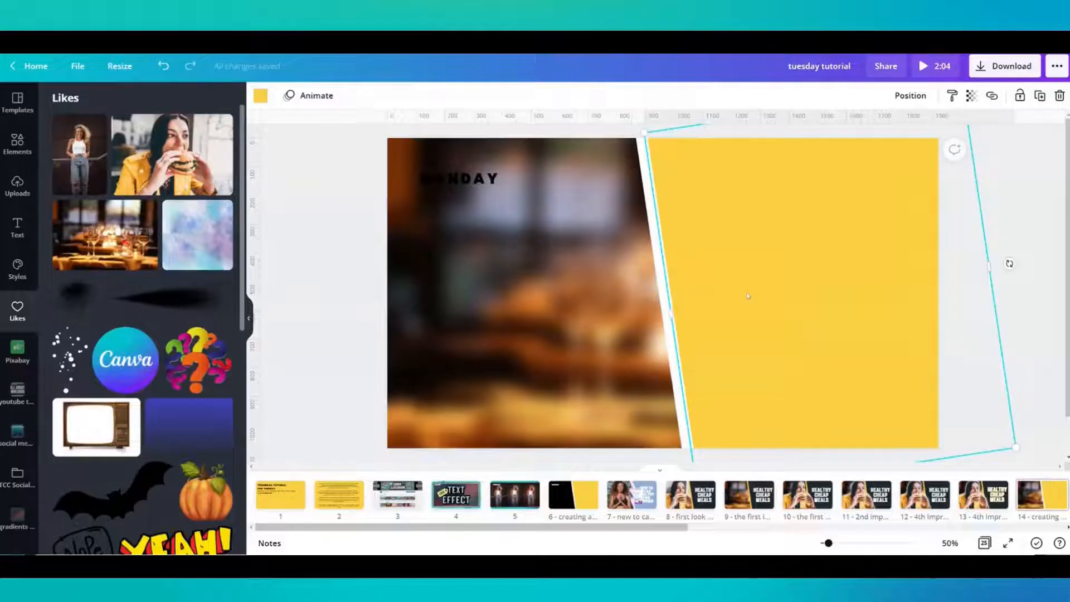
left_click(174, 168)
left_click(379, 95)
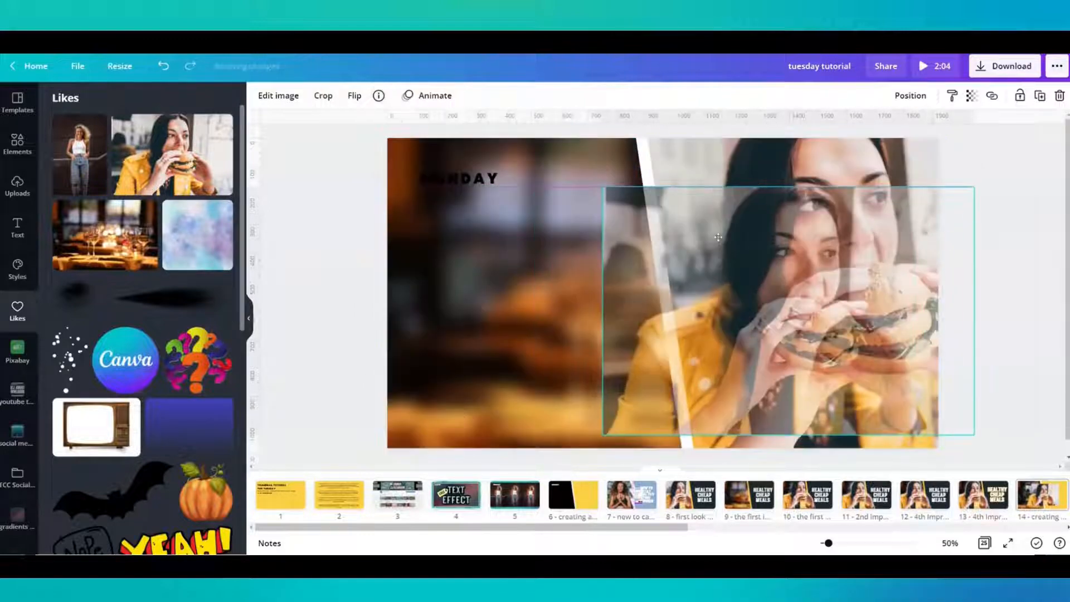
left_click_drag(670, 252, 258, 421)
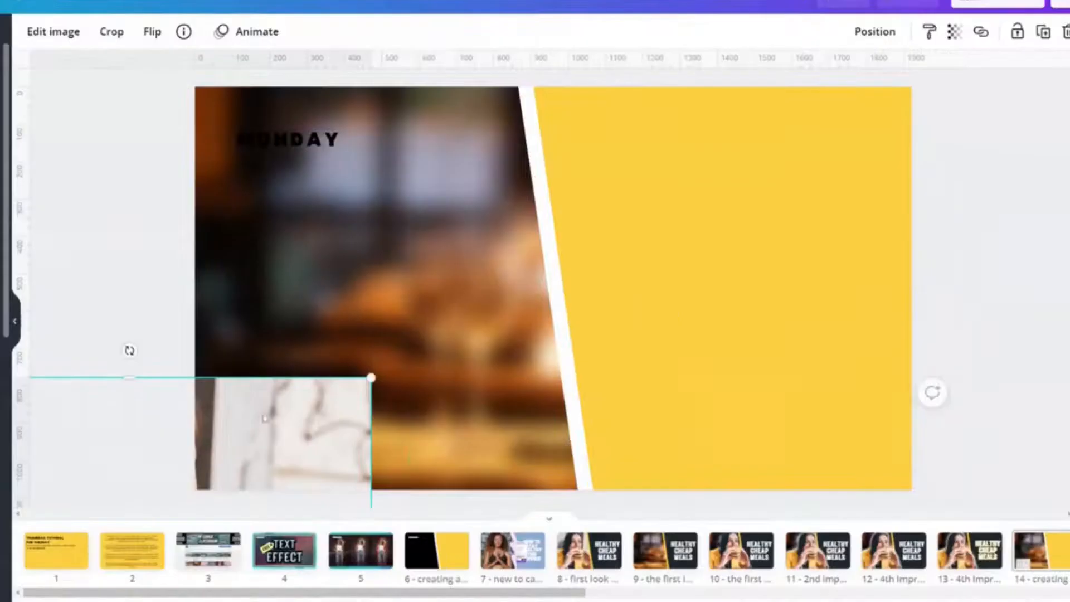
- Lock the blurred restaurant background and the yellow shape in place
left_click(320, 301)
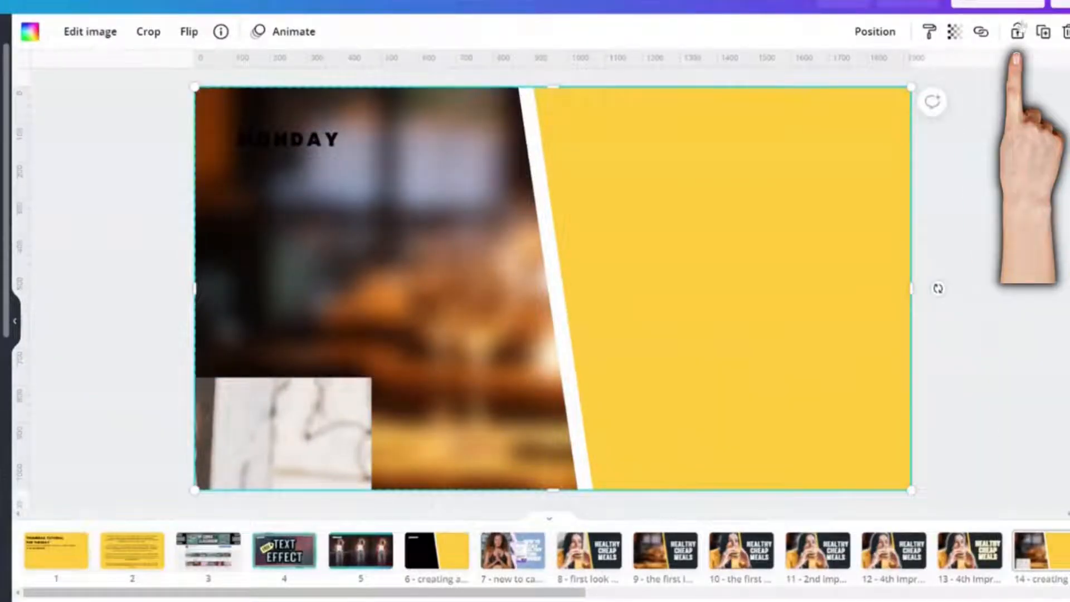
left_click(740, 263)
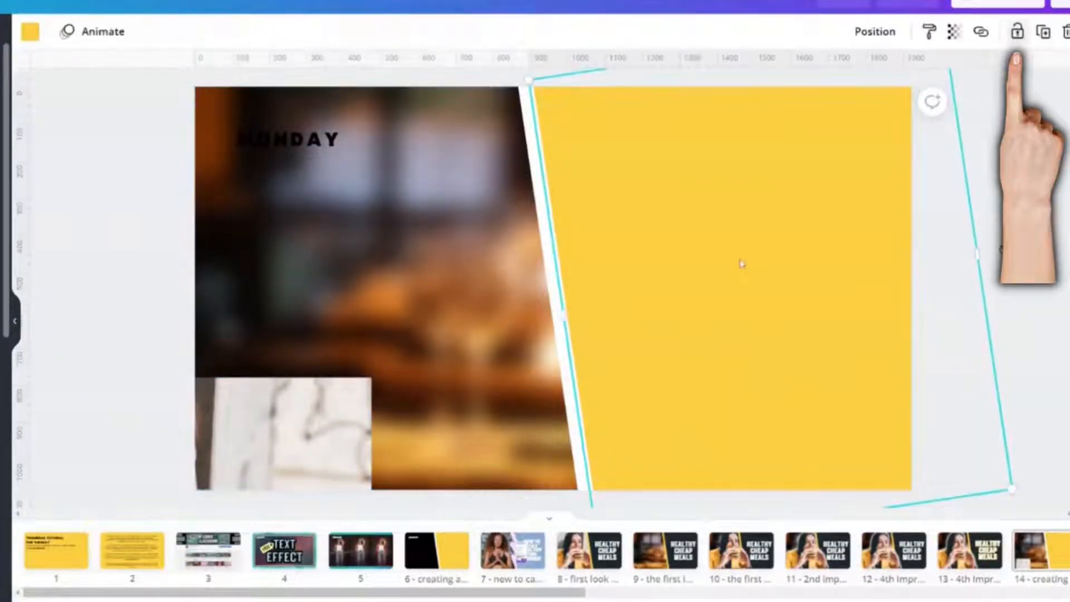
left_click(1018, 32)
- Move the burger photo back over the middle of the page and remove its background
left_click(127, 349)
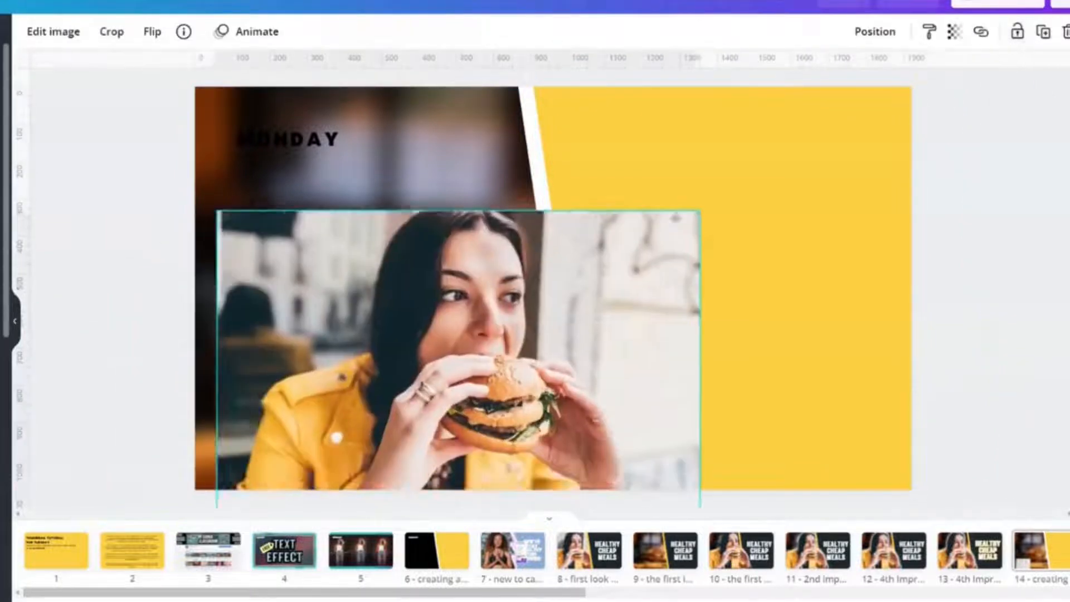
left_click_drag(507, 313, 525, 225)
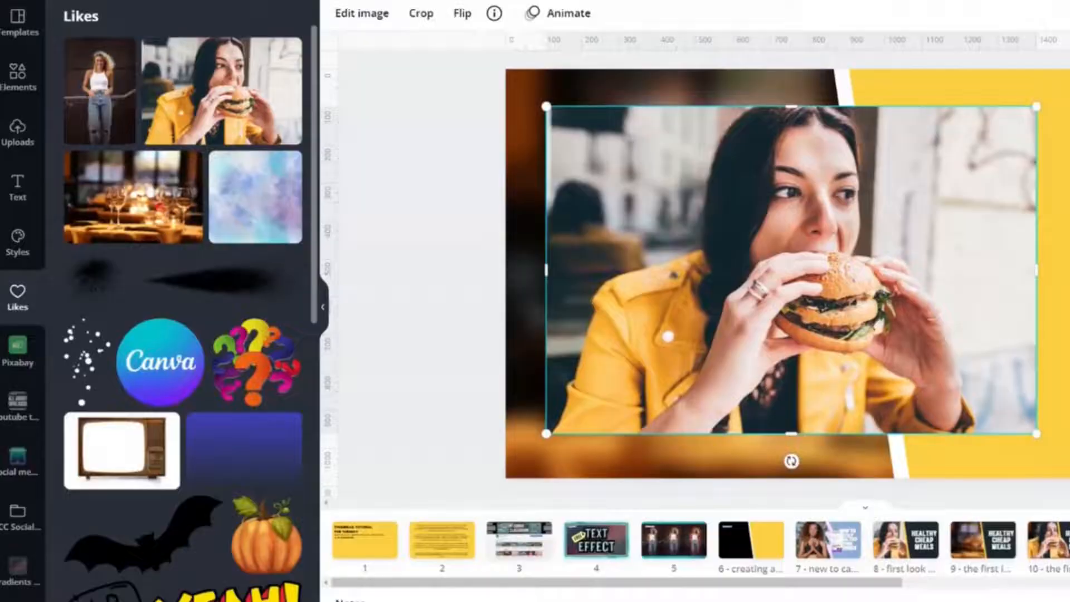
left_click(379, 13)
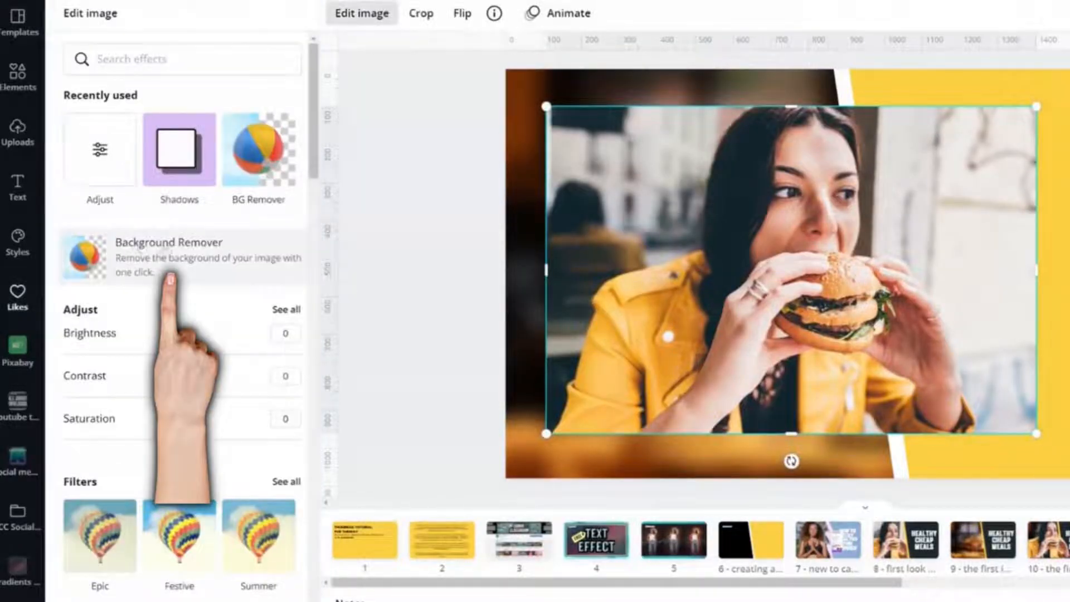
left_click(164, 243)
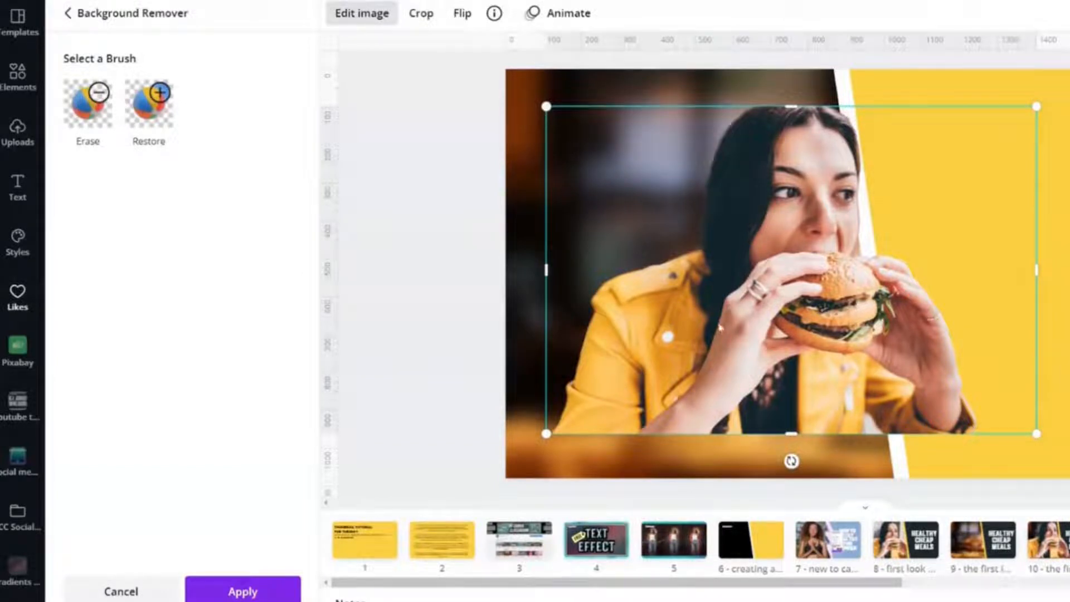
- Align the cut-out woman with the page's lower-left corner and enlarge her to the full page height
left_click_drag(742, 328, 700, 372)
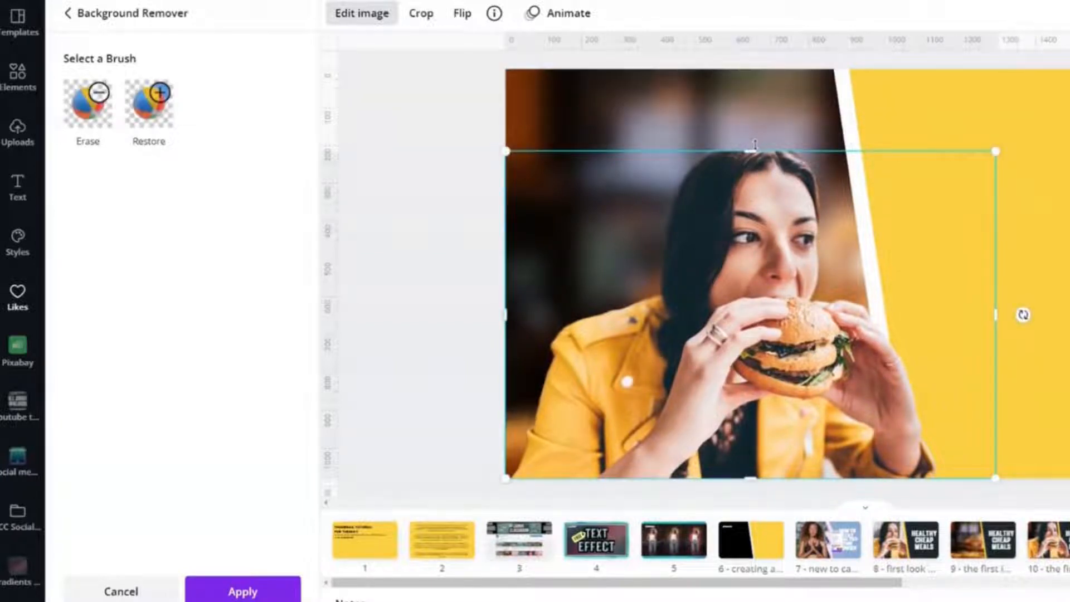
left_click_drag(757, 138, 774, 68)
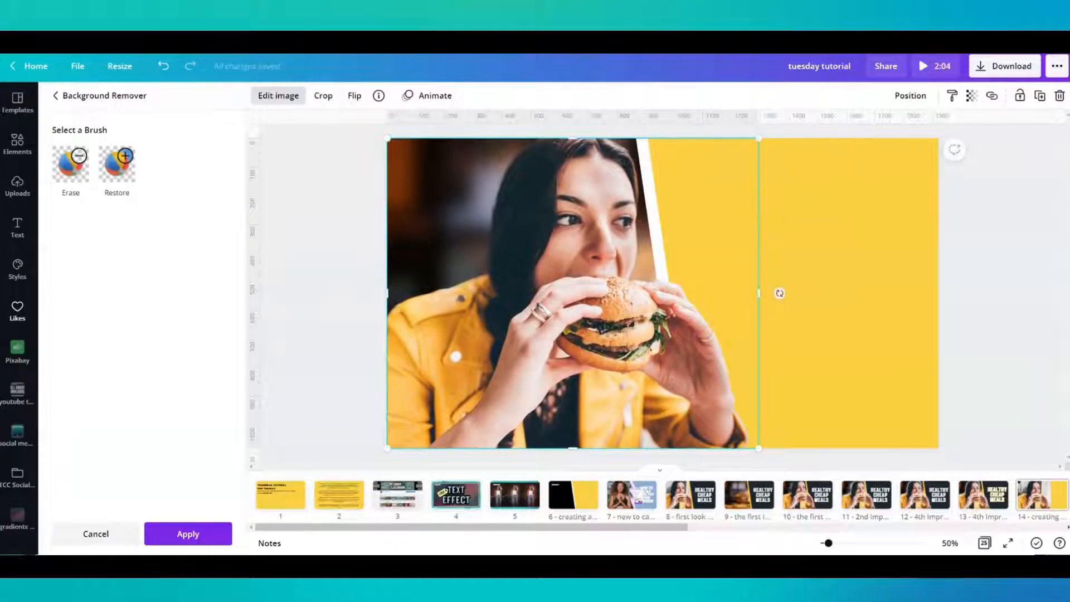
- Apply the background removal to the photo of the woman eating a burger
left_click(188, 535)
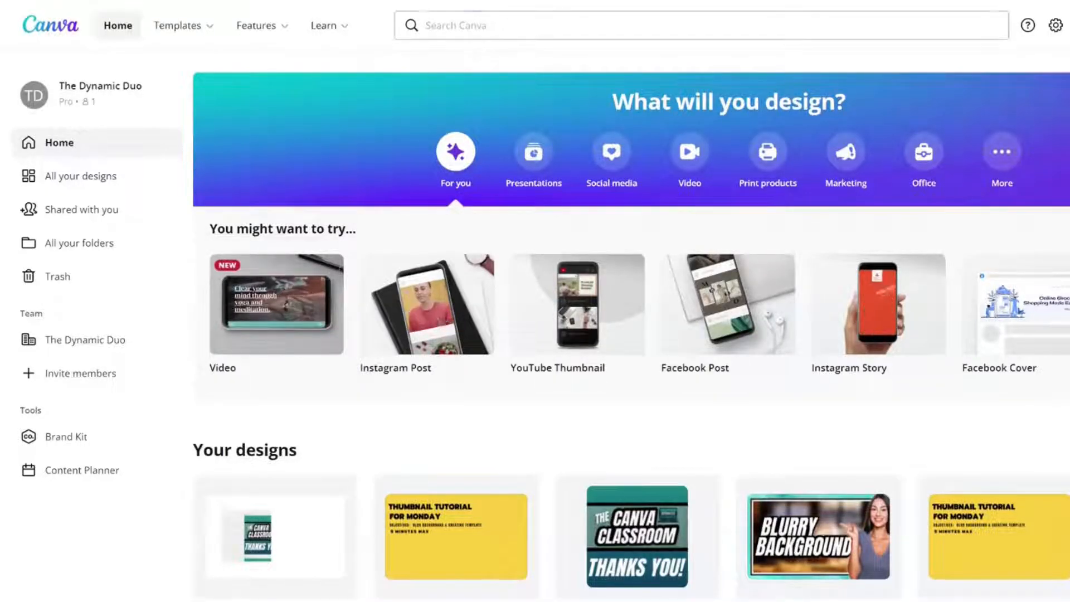
- Search the Canva templates for "youtube thumbnail" and browse the results for cut-out and outline styles
left_click(701, 25)
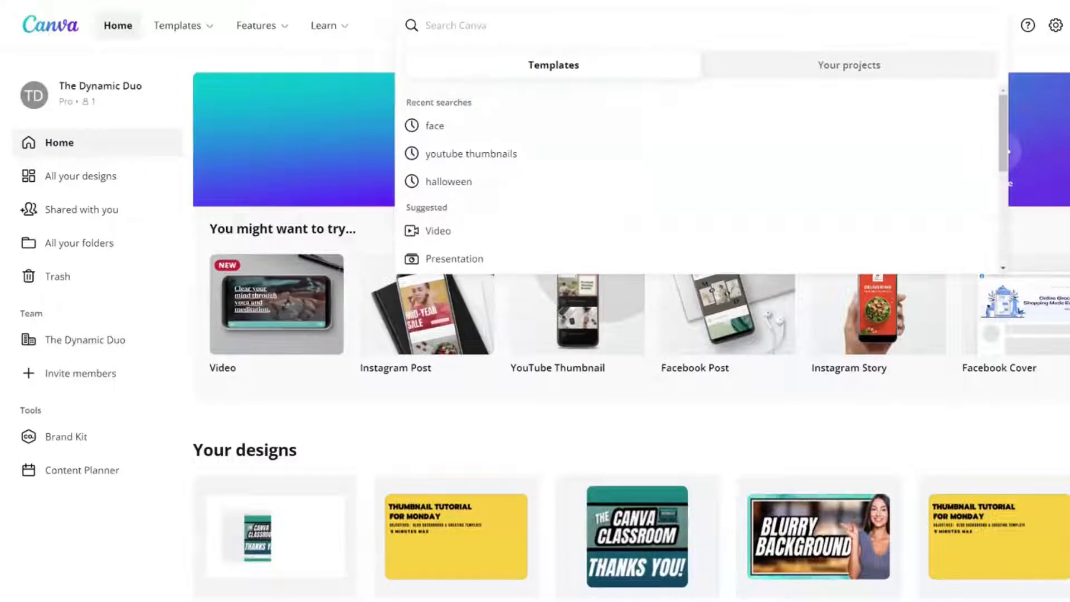
type("youtube thumbnail")
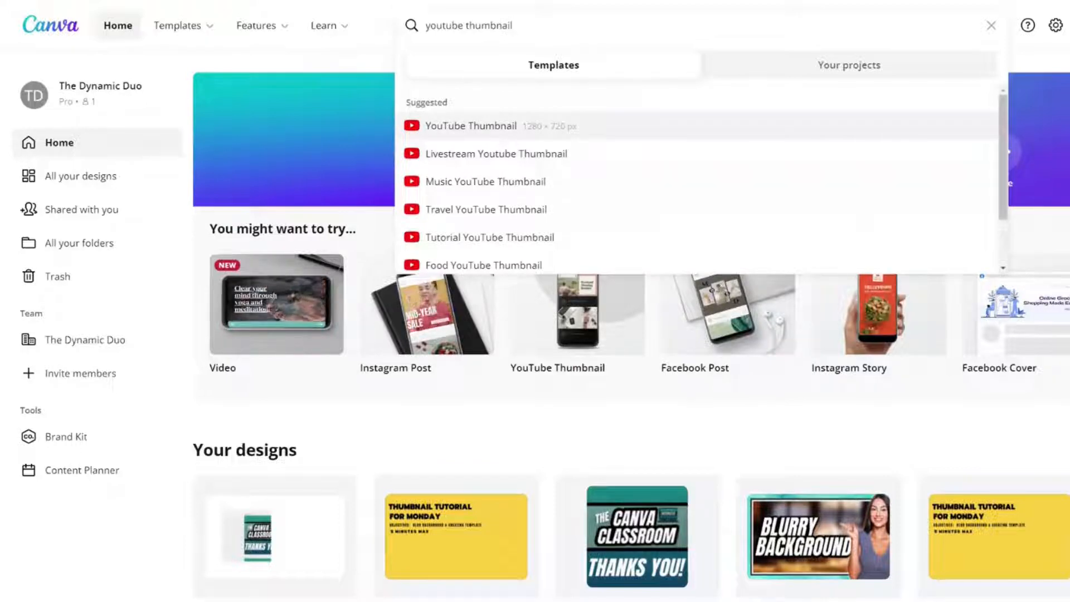
key("Return")
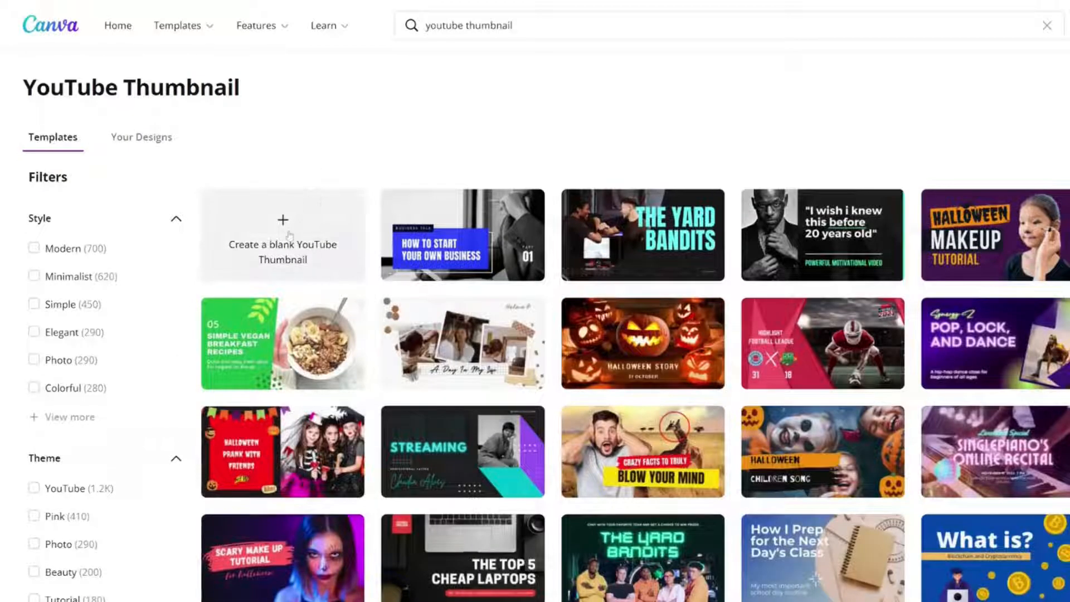
scroll(289, 237, "down", 10)
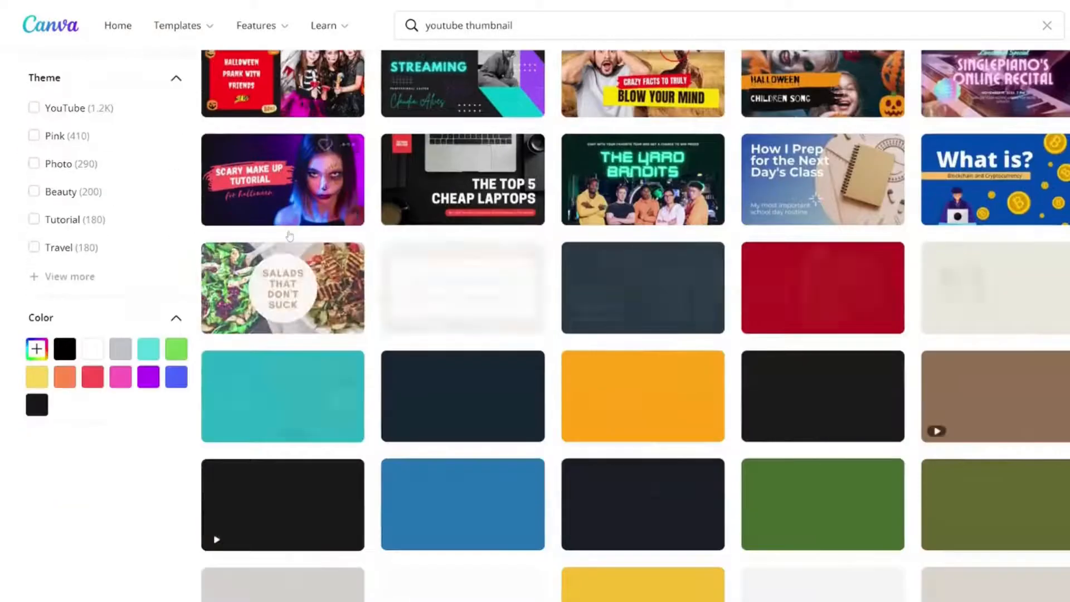
scroll(290, 236, "down", 7)
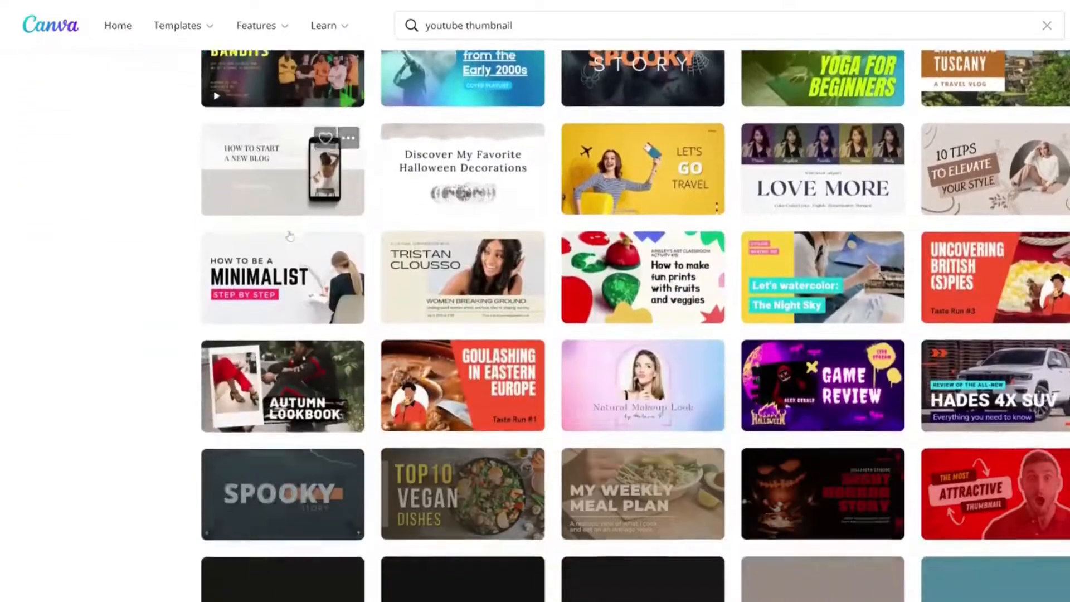
scroll(290, 239, "down", 3)
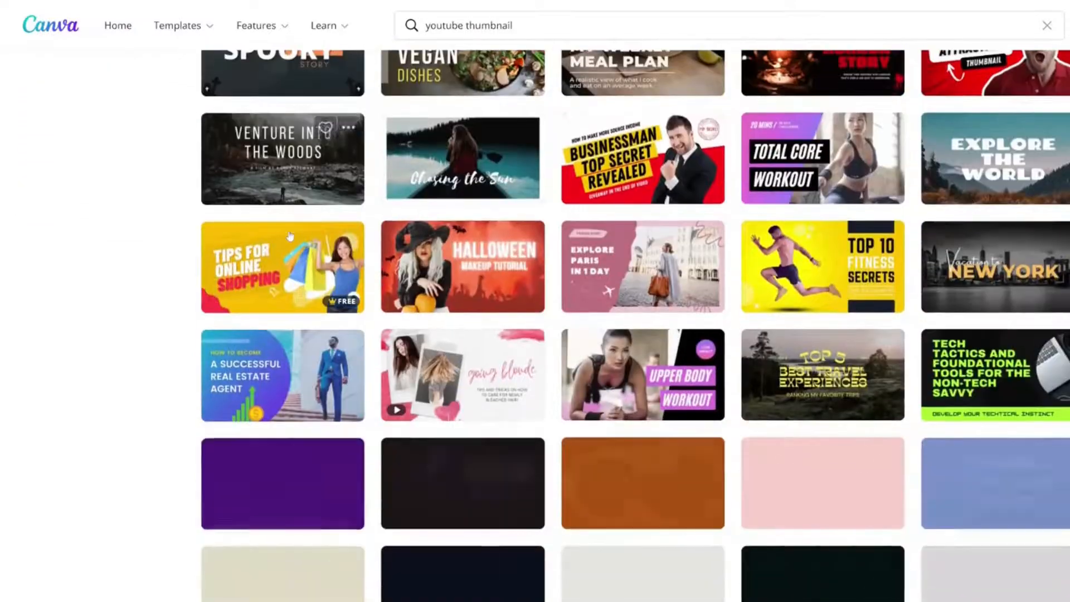
scroll(289, 238, "down", 4)
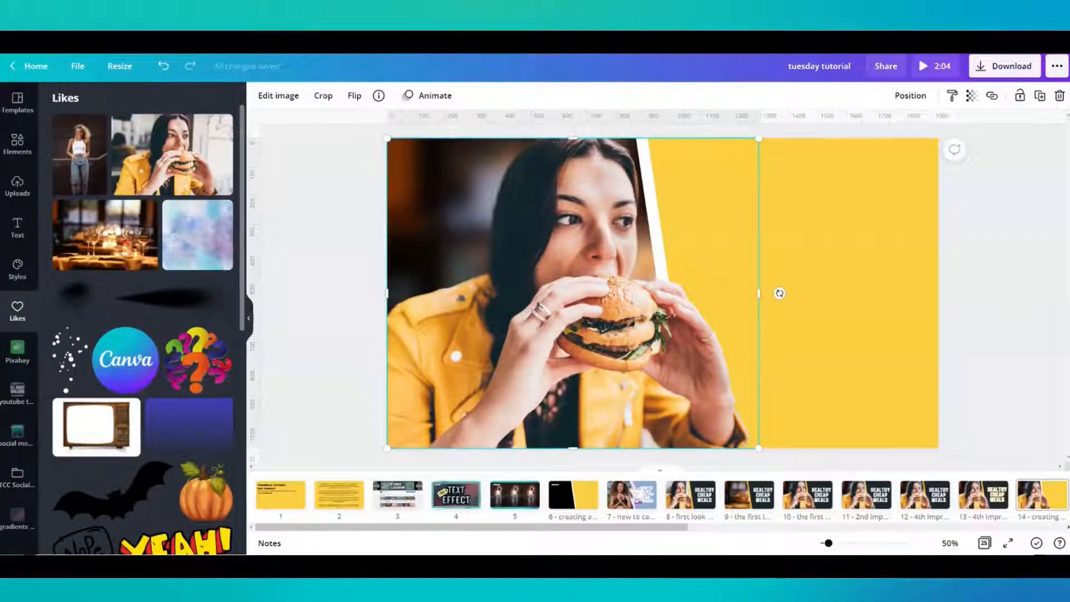
- Search the image effects for "shadow", apply the Glow shadow to the cut-out woman and open its settings
left_click(278, 96)
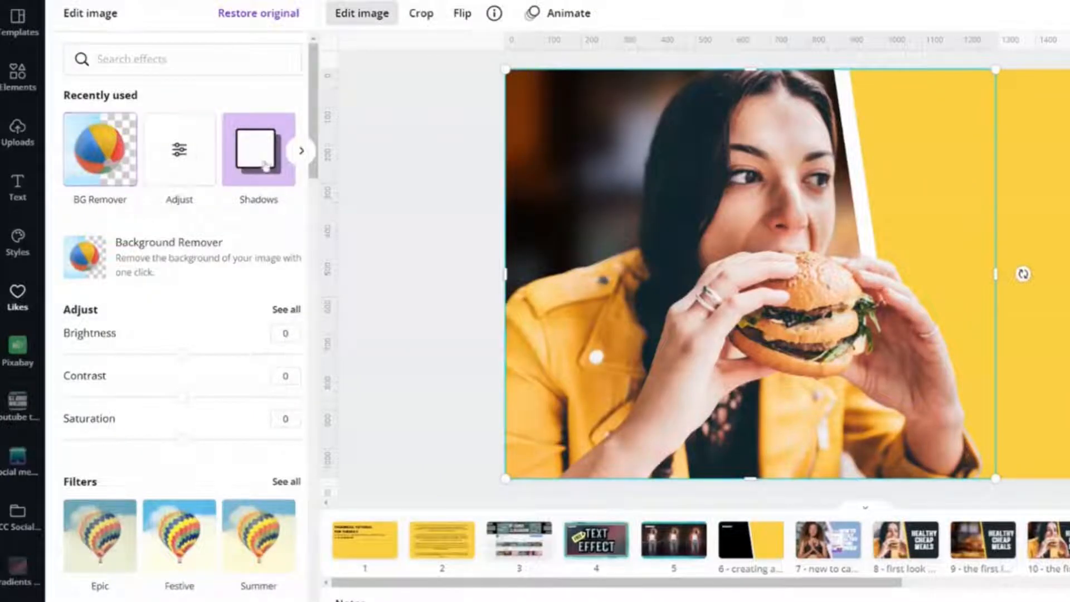
left_click(184, 59)
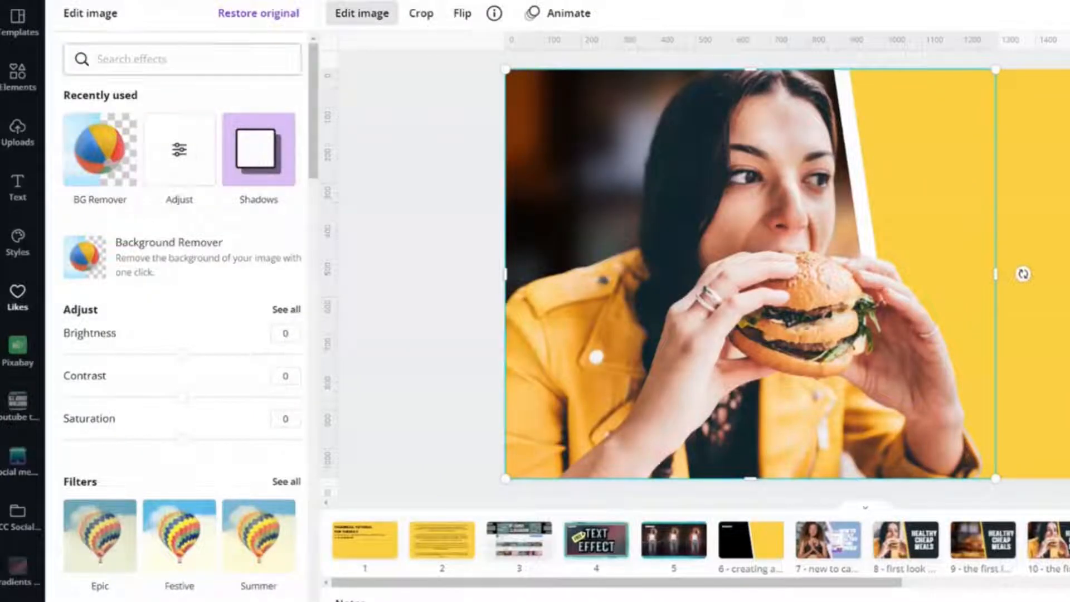
type("shadow")
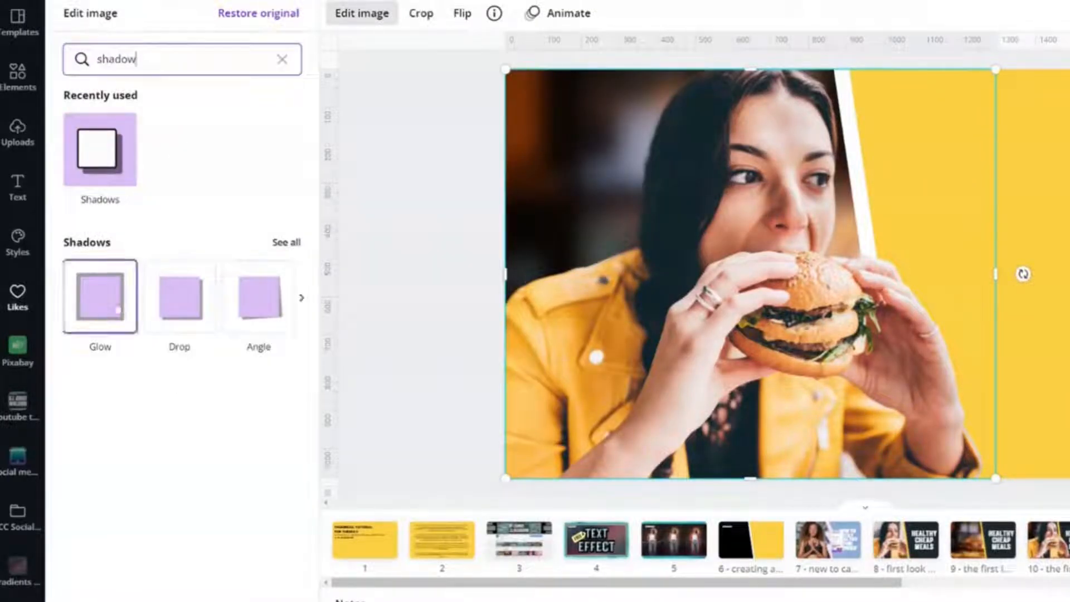
left_click(100, 298)
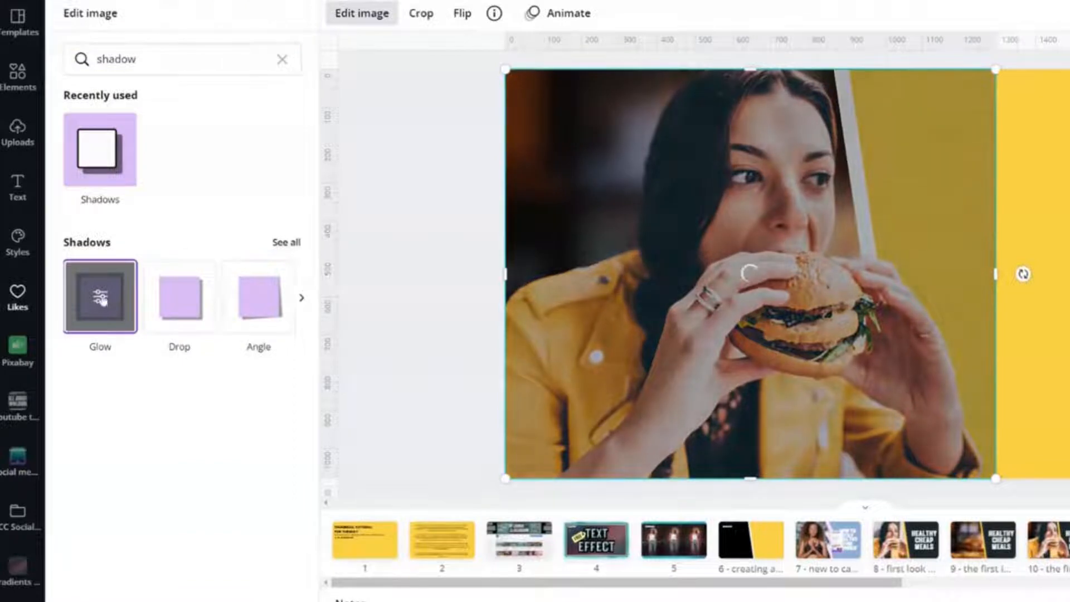
left_click(101, 298)
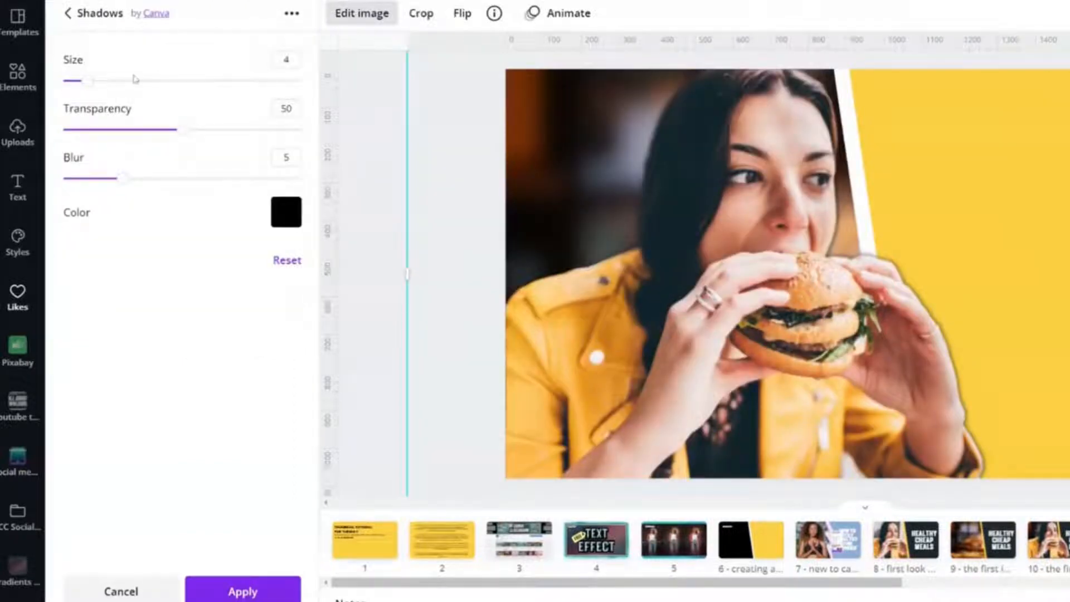
- Try white, yellow and orange document colors for the glow and settle on orange
left_click(283, 210)
left_click(440, 351)
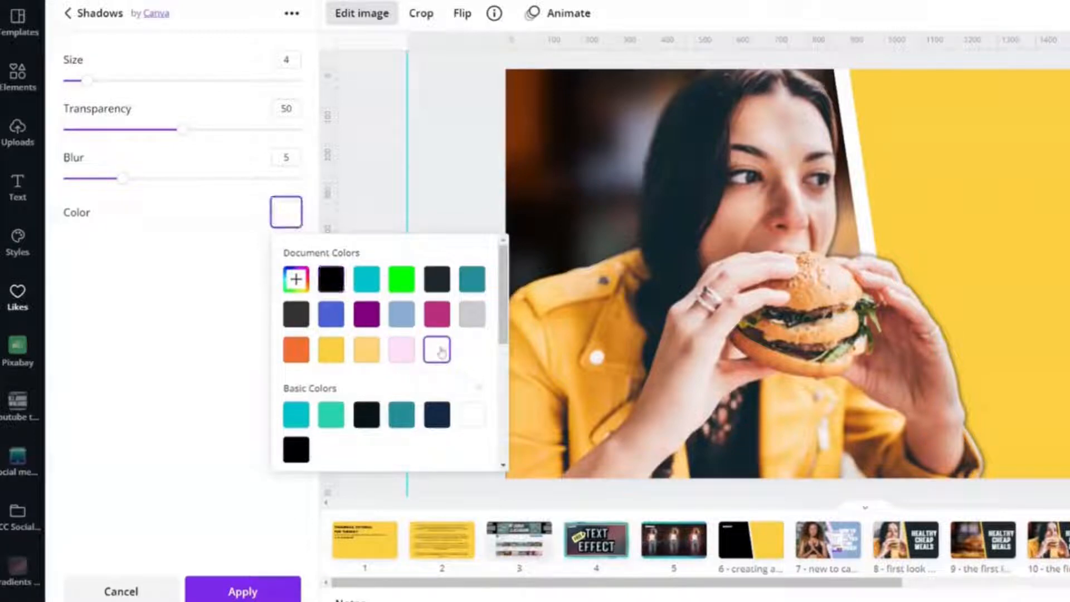
left_click(336, 356)
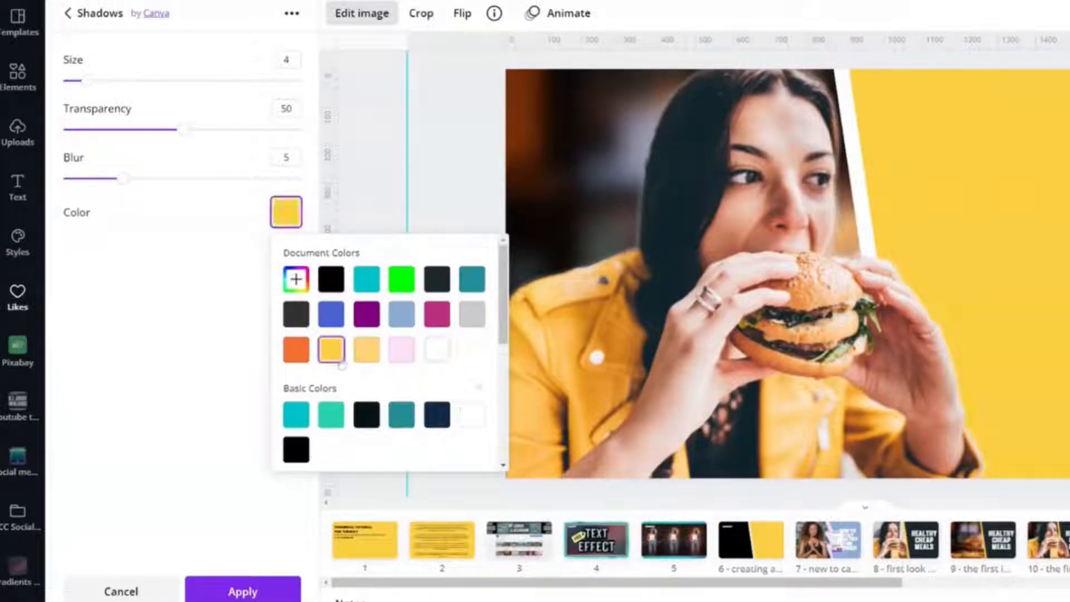
left_click(297, 351)
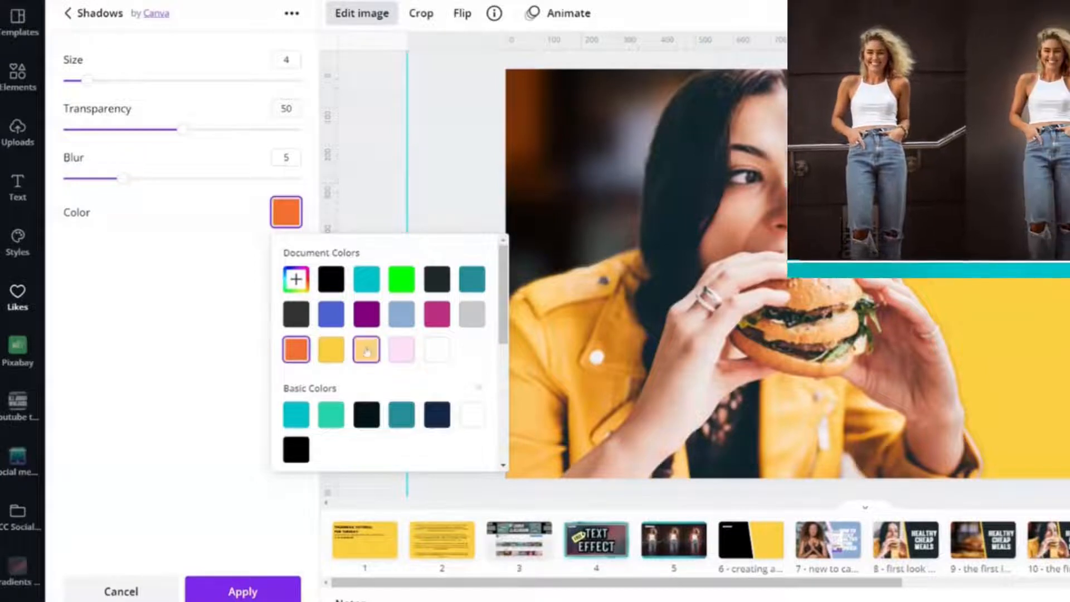
left_click(436, 350)
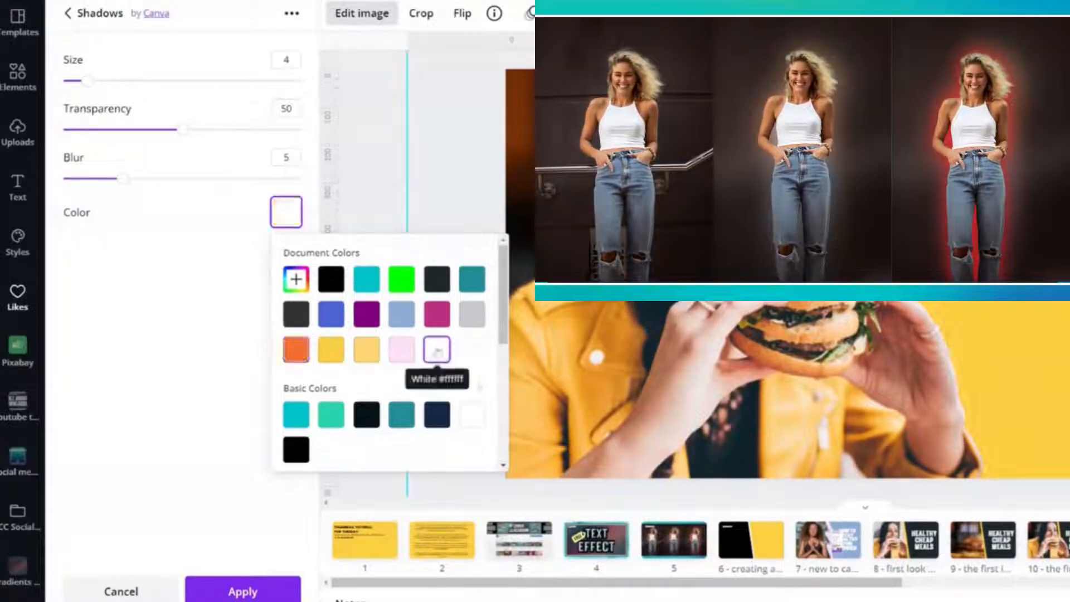
left_click(303, 360)
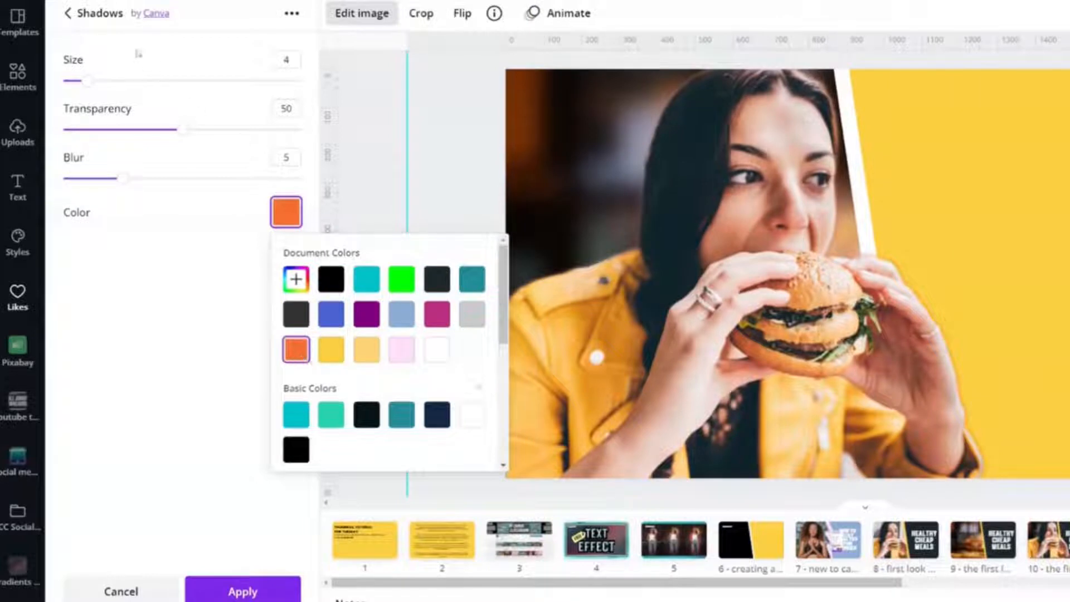
- Set the glow's size to 12 and transparency to 100, then try zero blur and raise the blur well above it
left_click_drag(98, 88, 137, 87)
left_click_drag(182, 129, 337, 119)
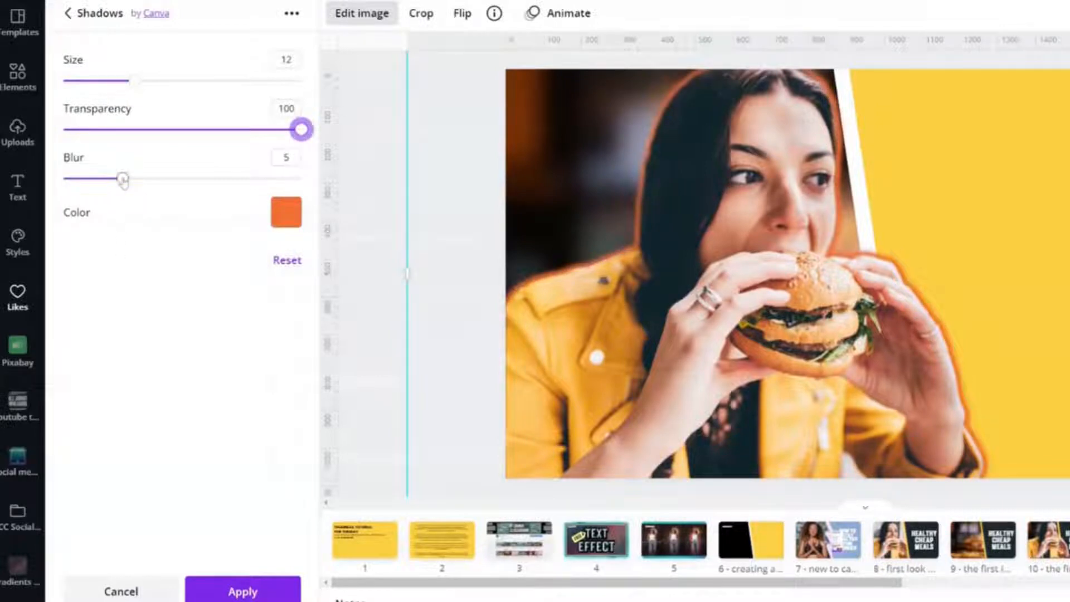
left_click_drag(123, 180, 64, 178)
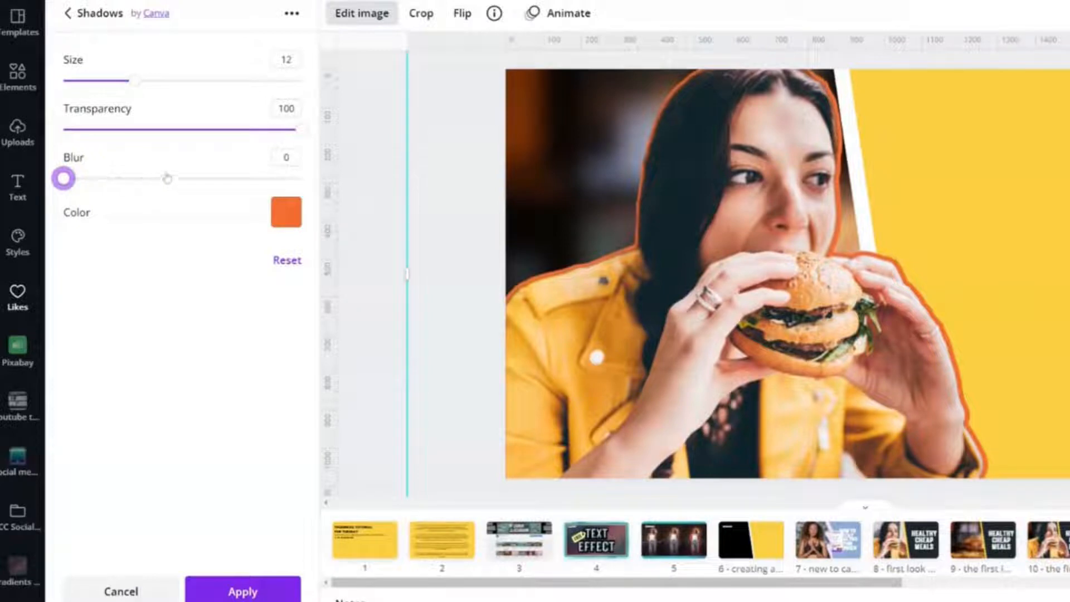
left_click_drag(167, 178, 241, 177)
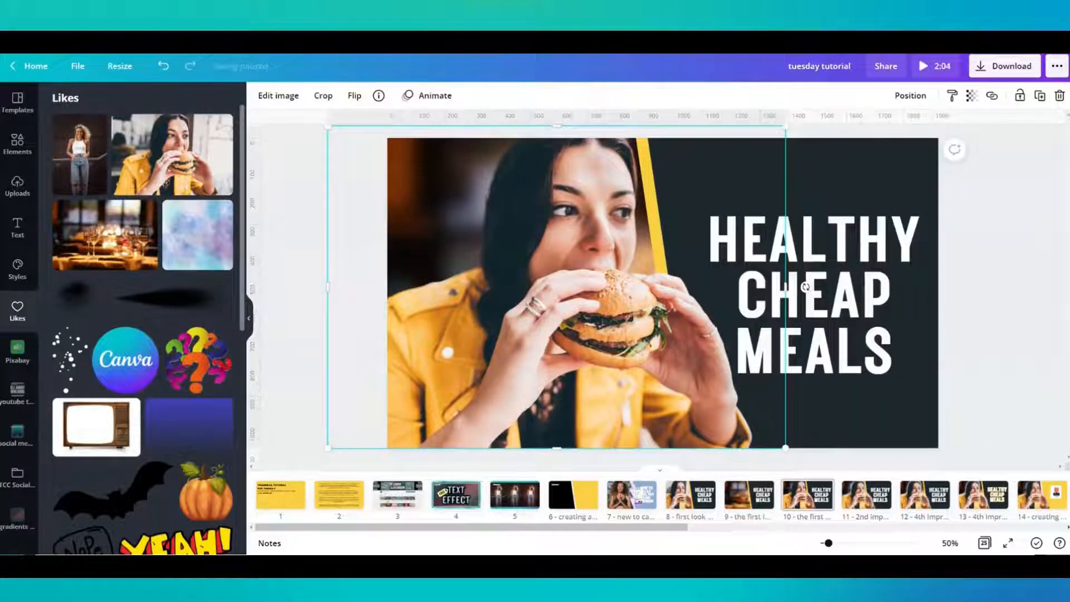
- Duplicate the cut-out woman on page 10, move the copy to page 14 and place it beside the glowing woman
left_click_drag(806, 287, 812, 292)
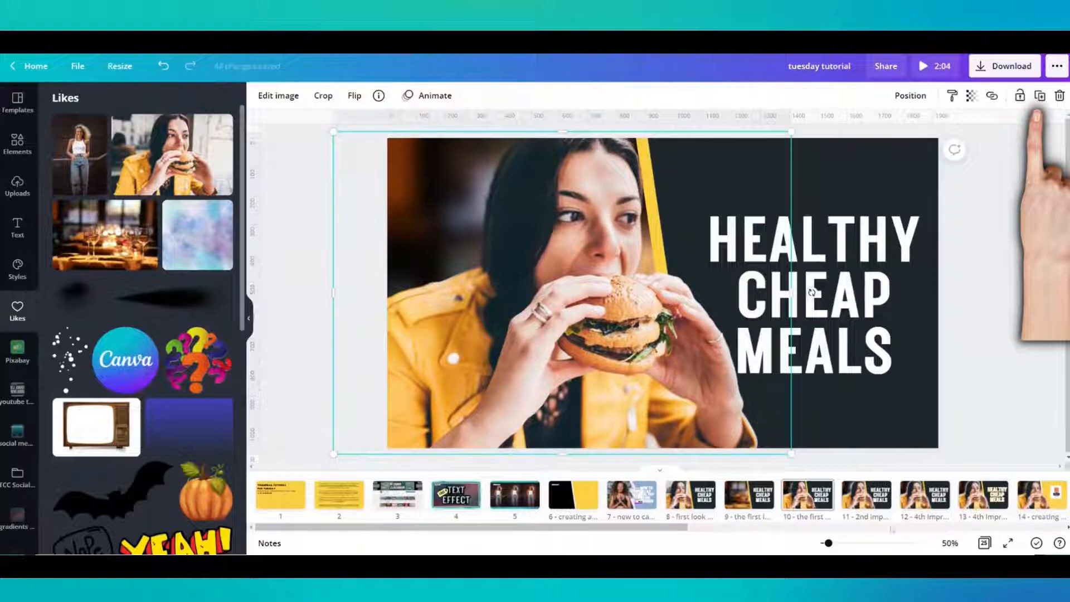
left_click_drag(653, 530, 766, 531)
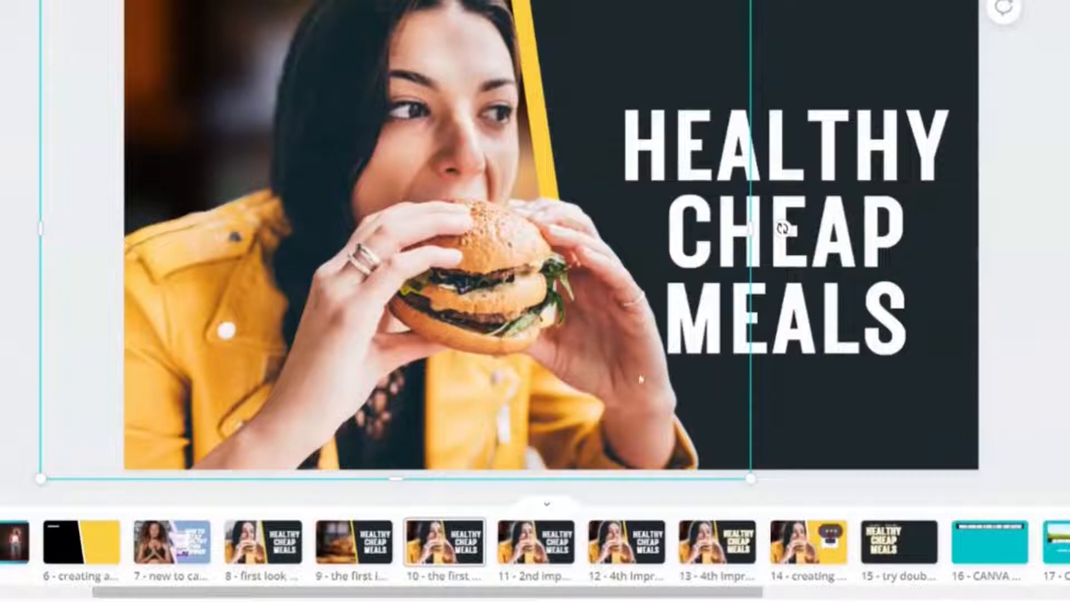
left_click_drag(408, 262, 802, 559)
left_click_drag(483, 297, 659, 315)
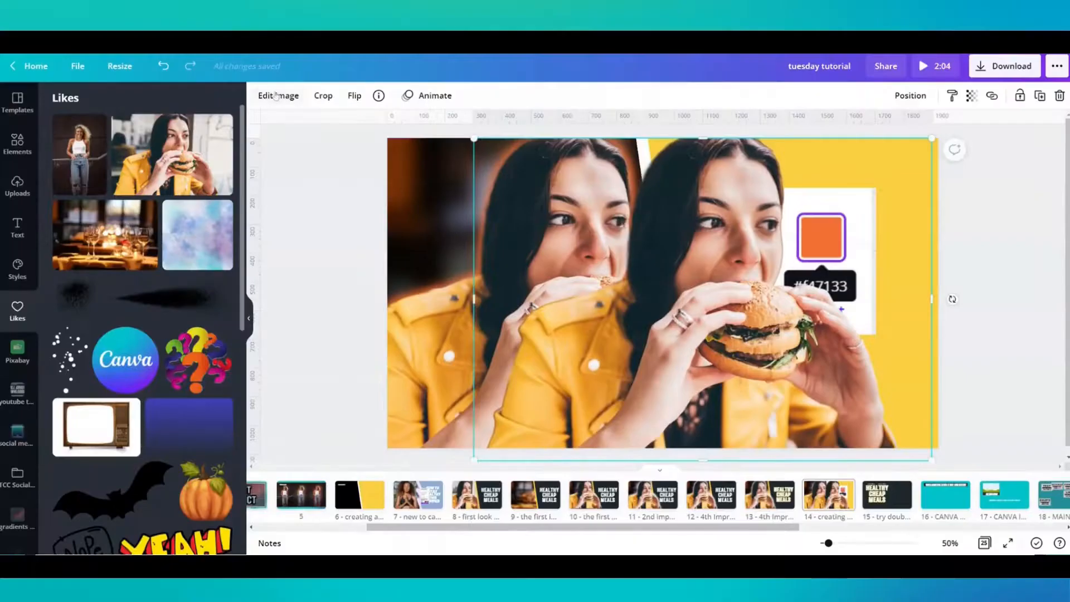
- Search the image effects for "duo" and apply the Amber Duotone preset to the copied woman
left_click(278, 95)
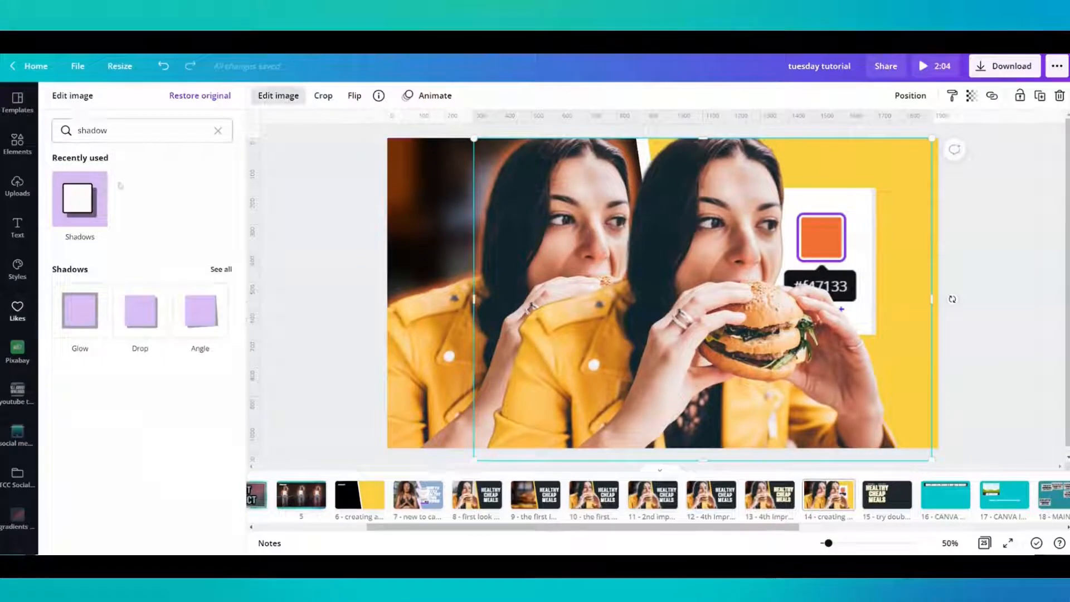
left_click(218, 130)
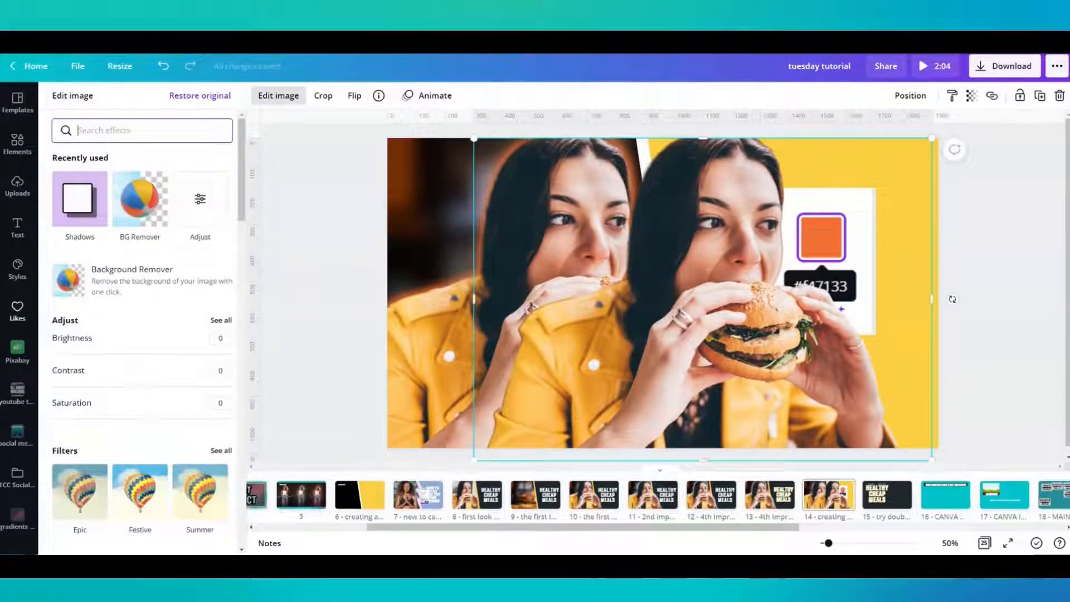
type("duo")
left_click(86, 199)
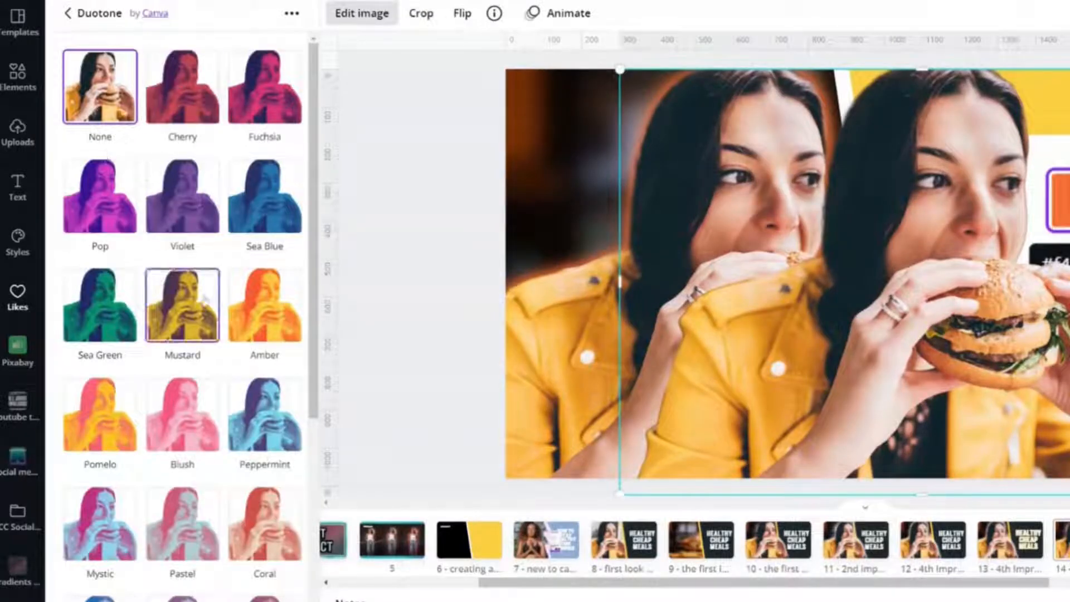
scroll(205, 299, "down", 3)
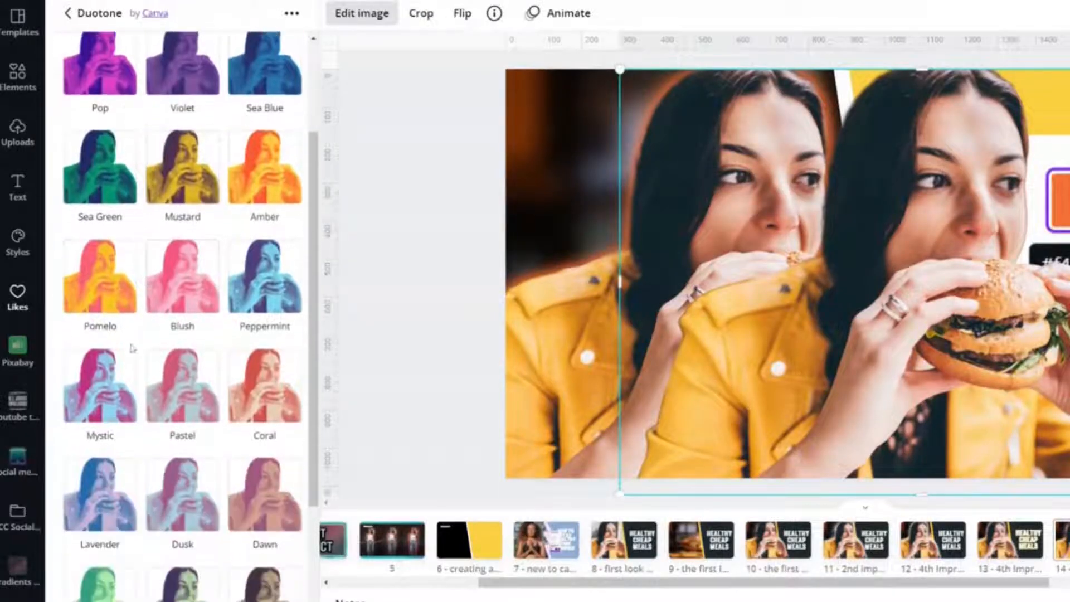
left_click(264, 175)
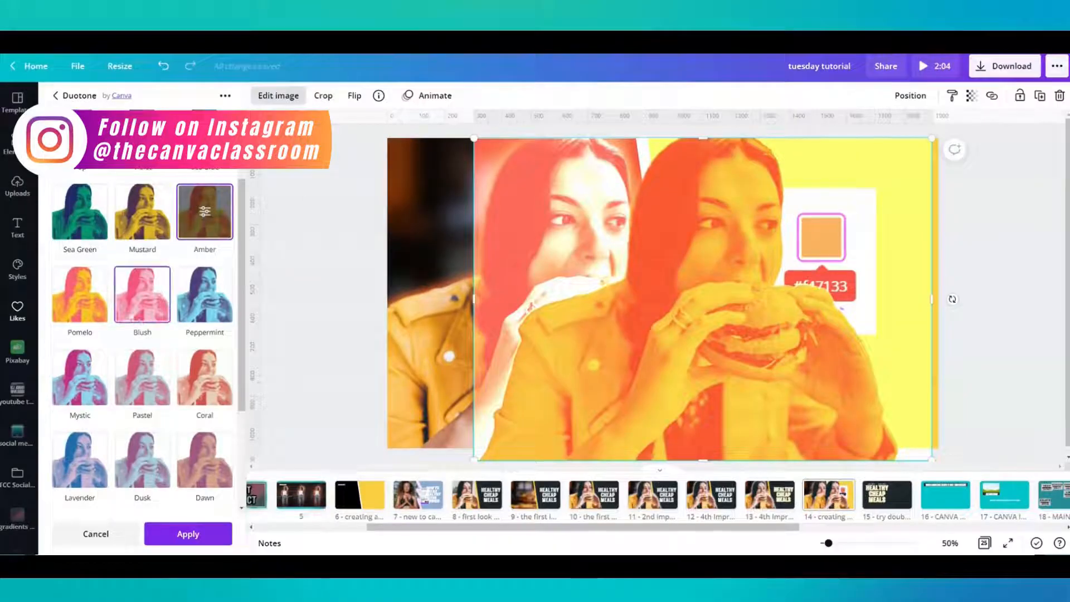
left_click(204, 211)
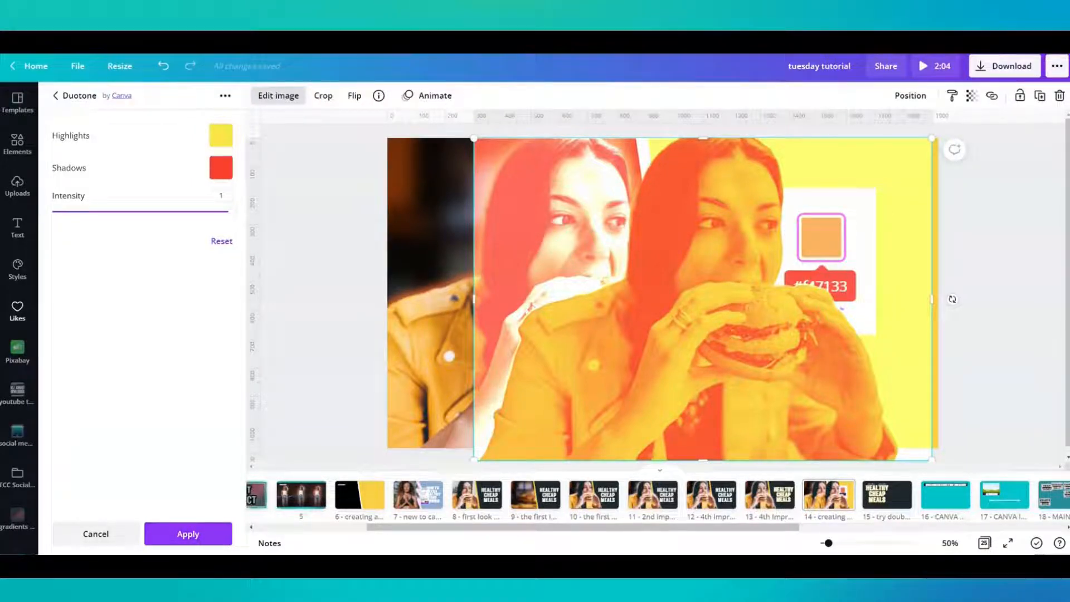
left_click(188, 534)
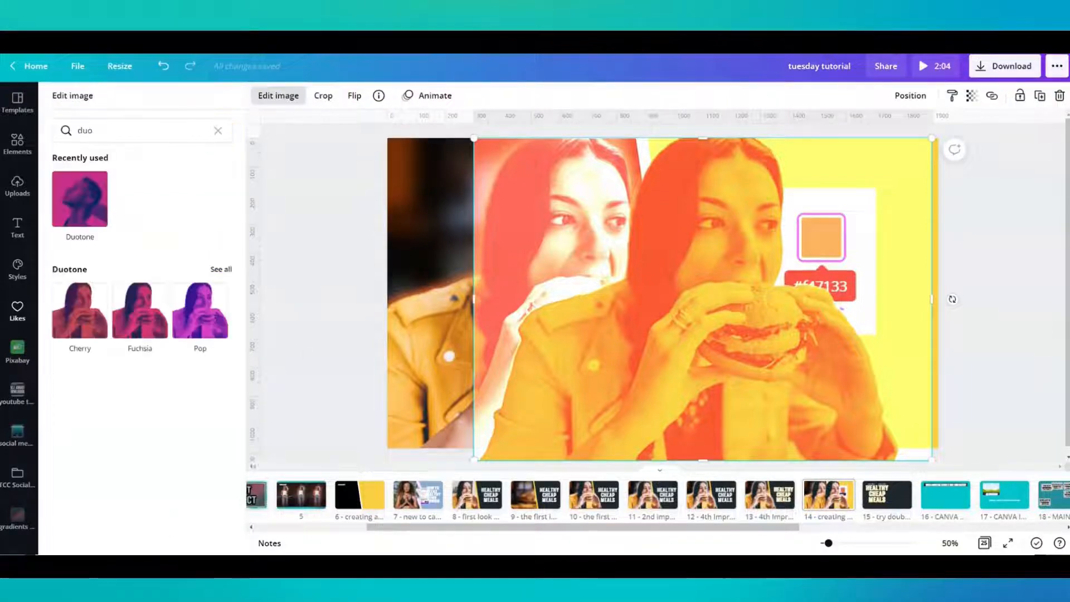
left_click(331, 298)
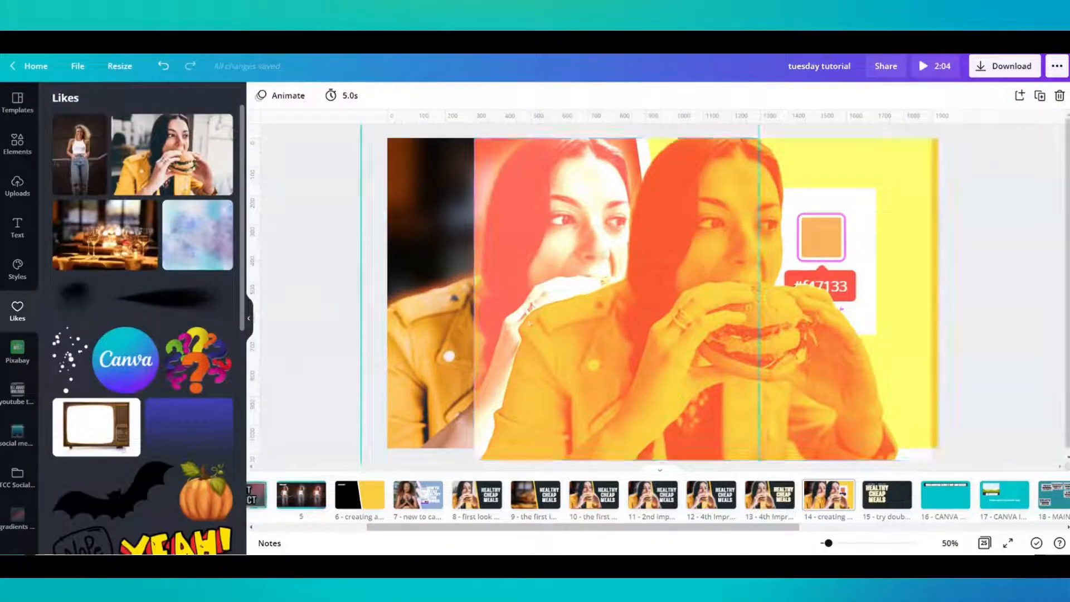
- Move the amber duotone copy over the glowing woman and send it backward one layer
left_click_drag(950, 299, 843, 299)
left_click_drag(564, 355, 522, 350)
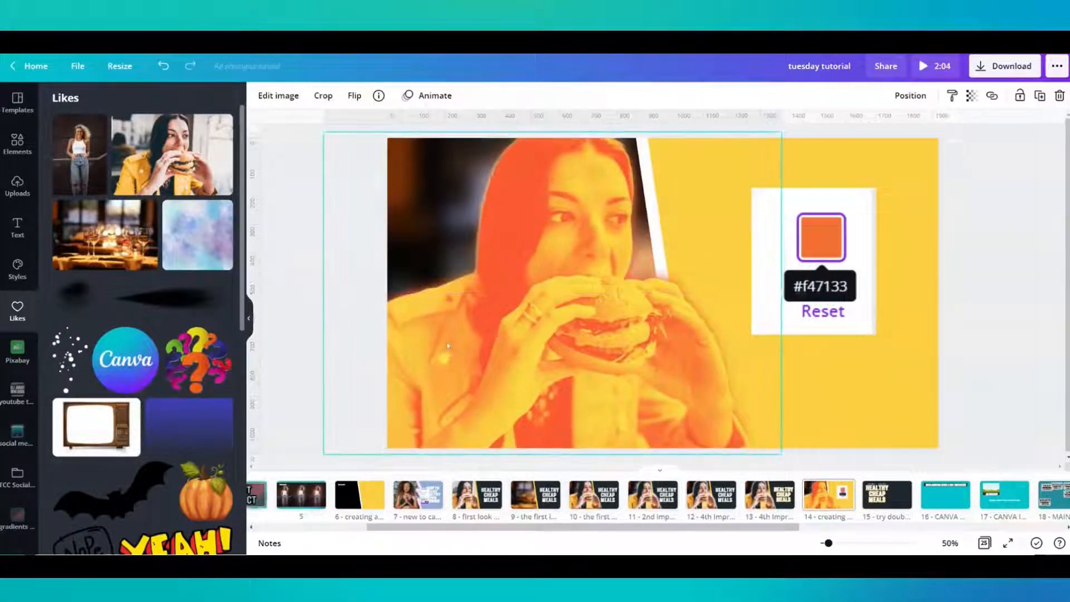
right_click(447, 365)
left_click(490, 347)
right_click(491, 346)
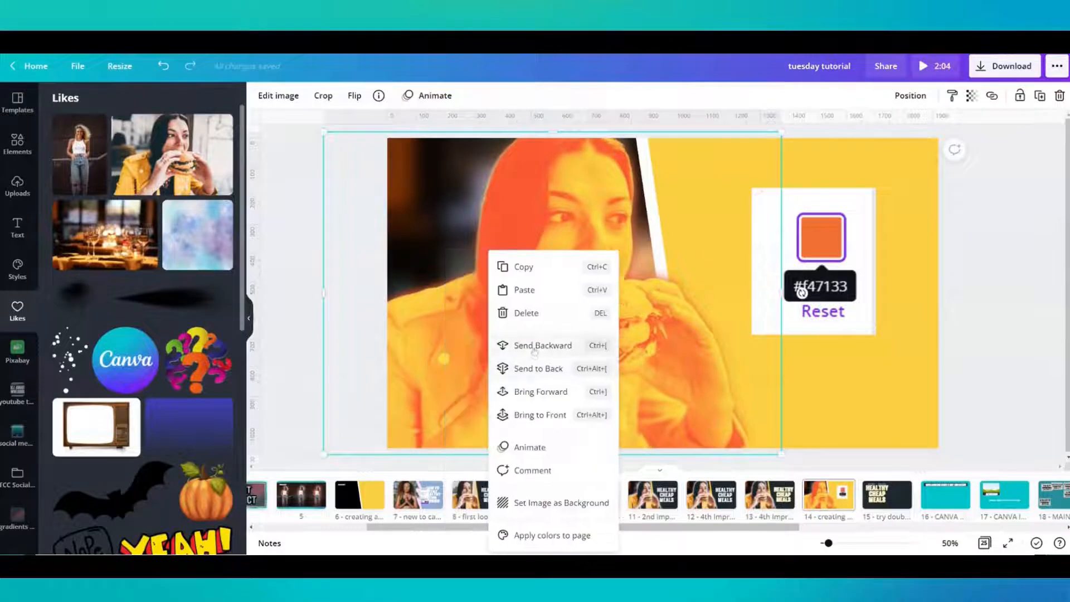
left_click(535, 349)
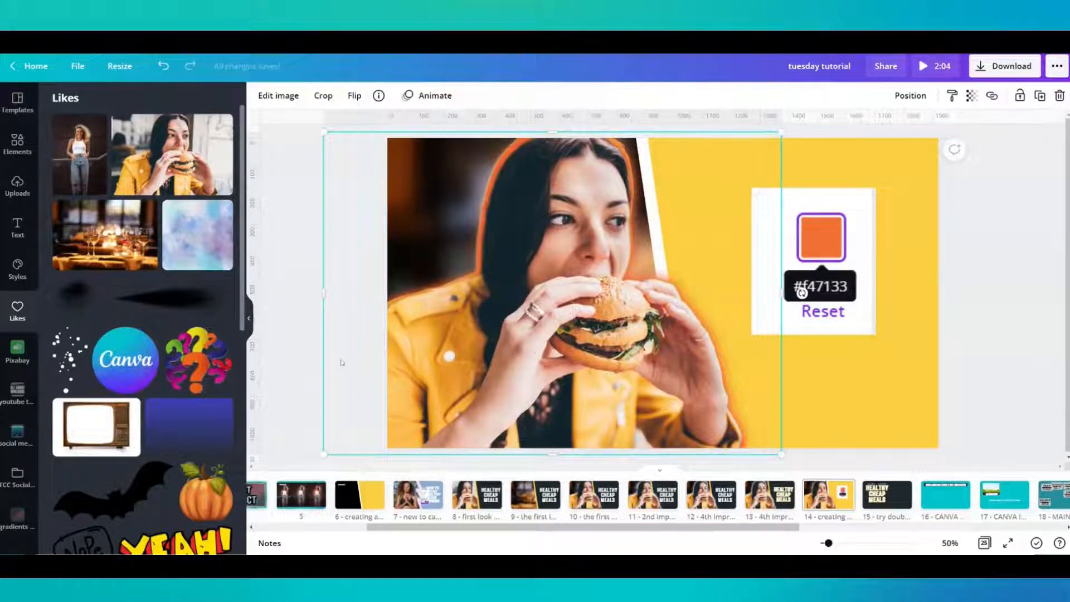
- Nudge the front cut-out woman slightly, clear the effect search and apply the Glow shadow to her image
mouse_move(467, 362)
left_mouse_down()
mouse_move(623, 372)
mouse_move(525, 382)
mouse_move(478, 363)
left_mouse_up()
left_click(278, 96)
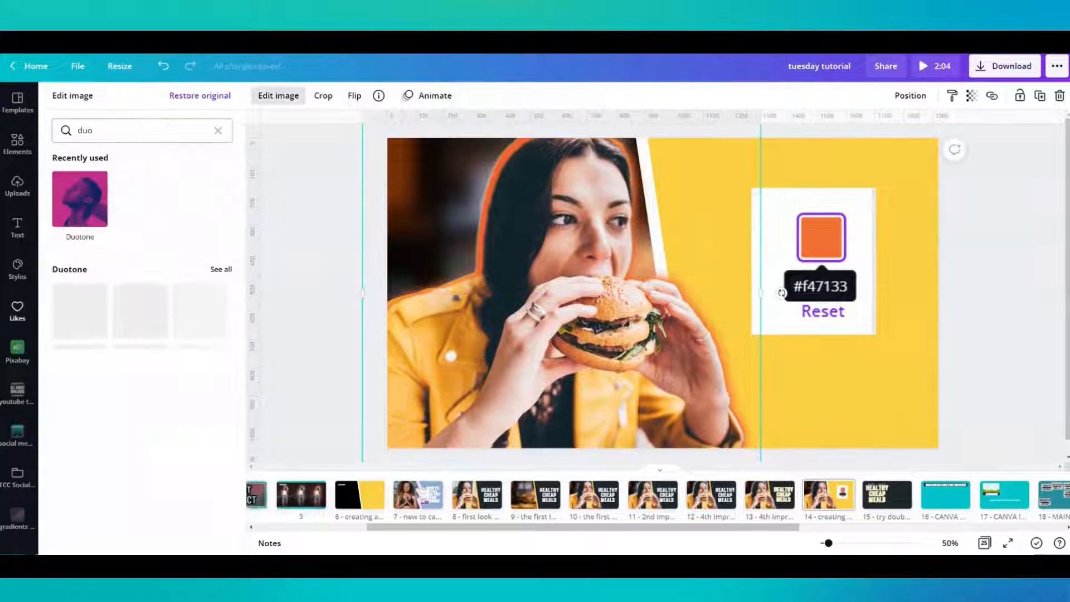
left_click(217, 131)
left_click(142, 199)
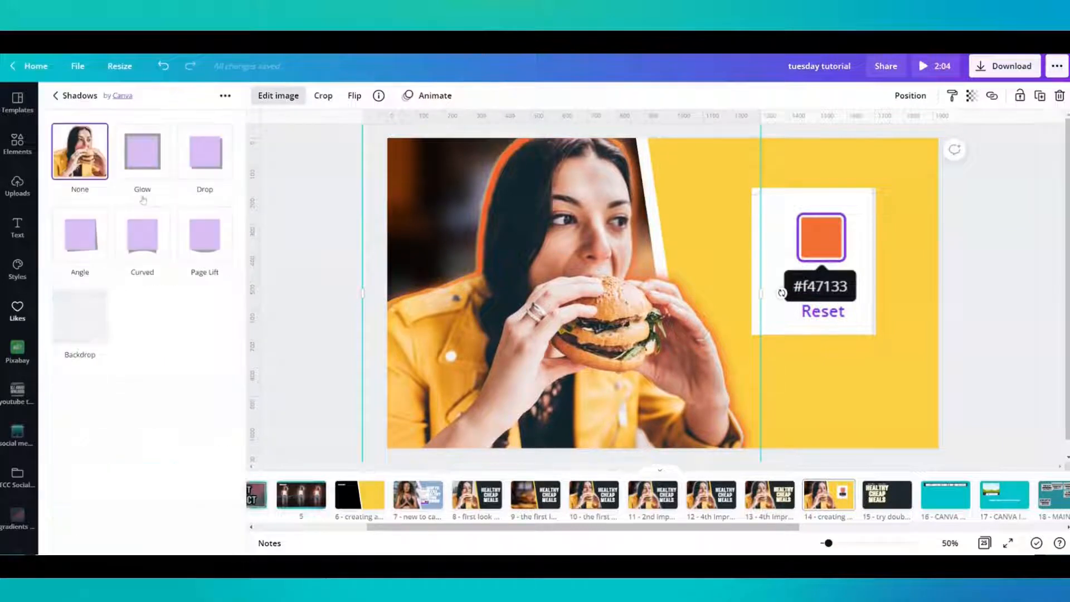
left_click(139, 167)
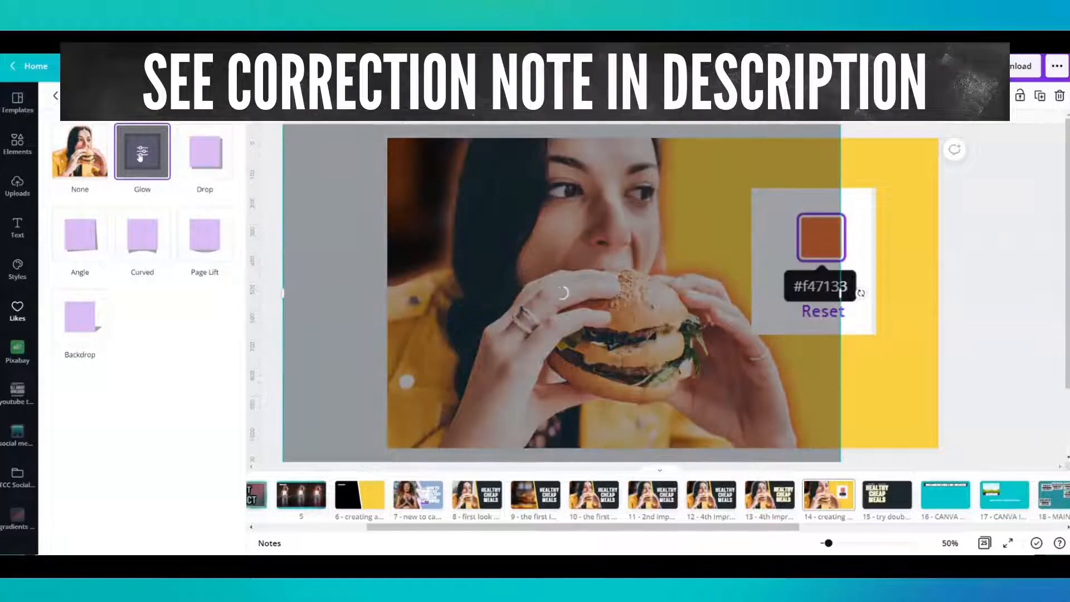
- Make the front woman's glow white with size 15, transparency 100 and a higher blur, and apply it
left_click(140, 156)
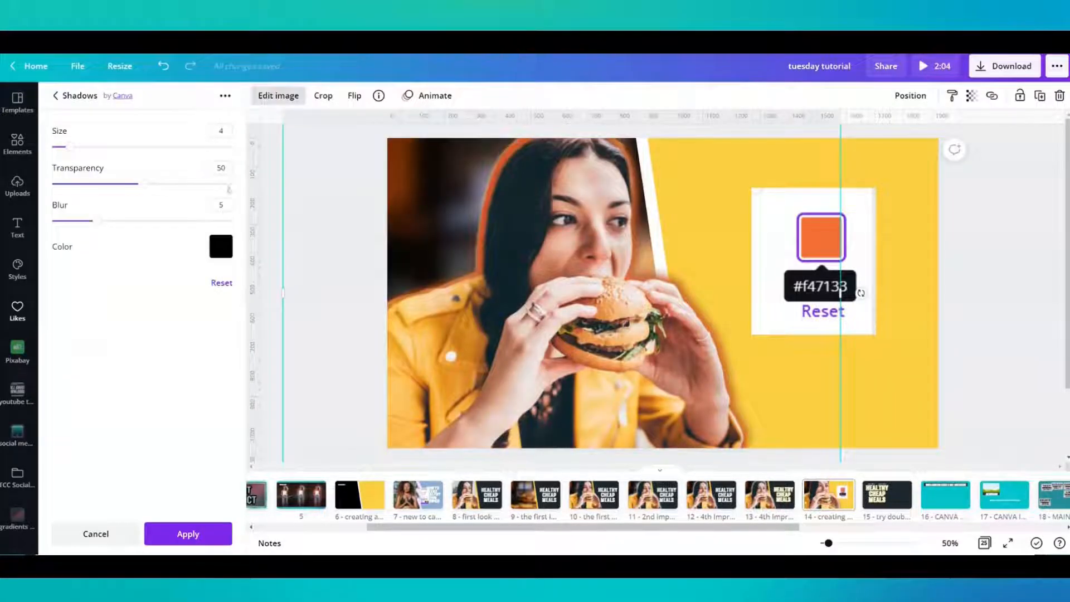
left_click(222, 246)
left_click(336, 351)
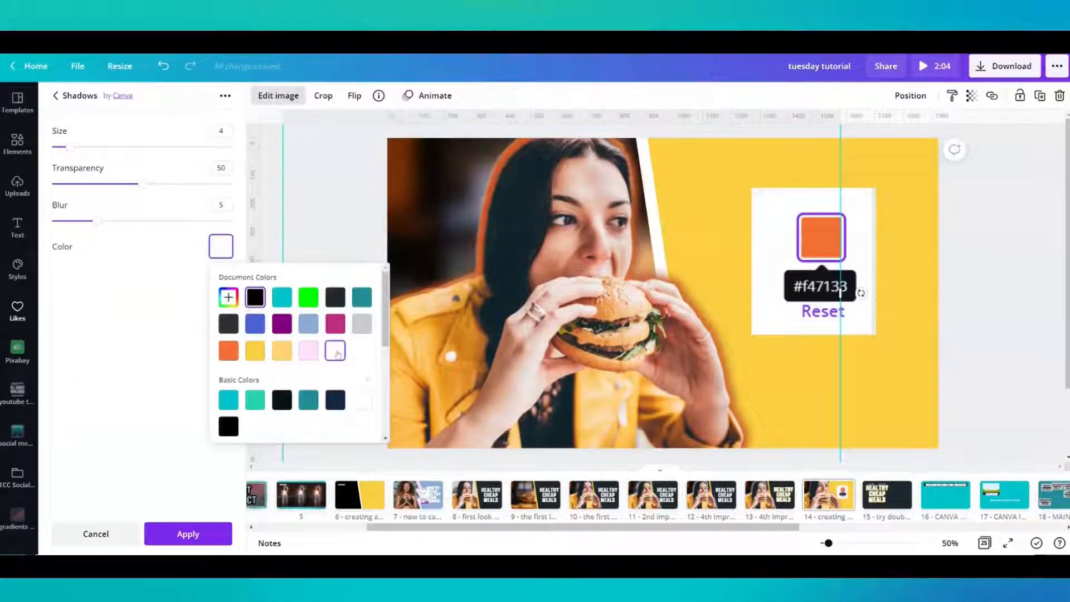
left_click(119, 154)
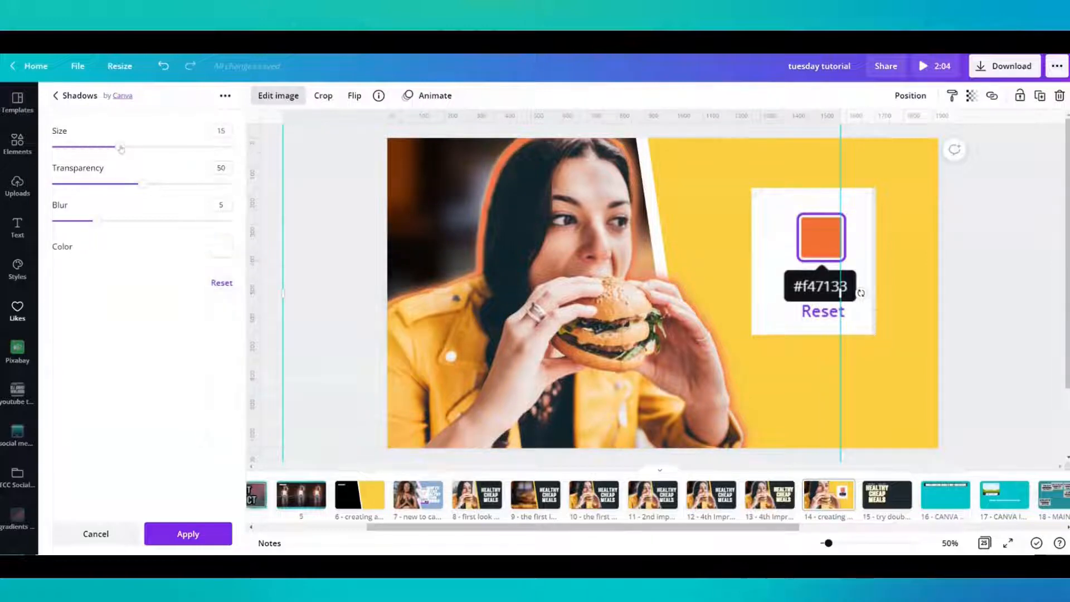
left_click_drag(140, 184, 231, 182)
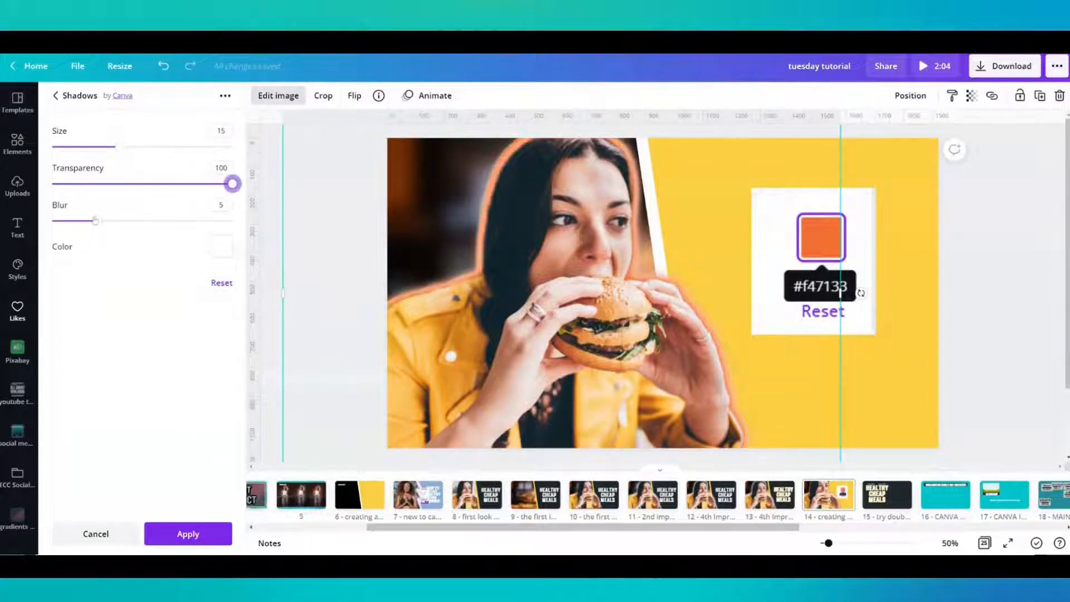
left_click_drag(93, 220, 151, 221)
left_click(188, 534)
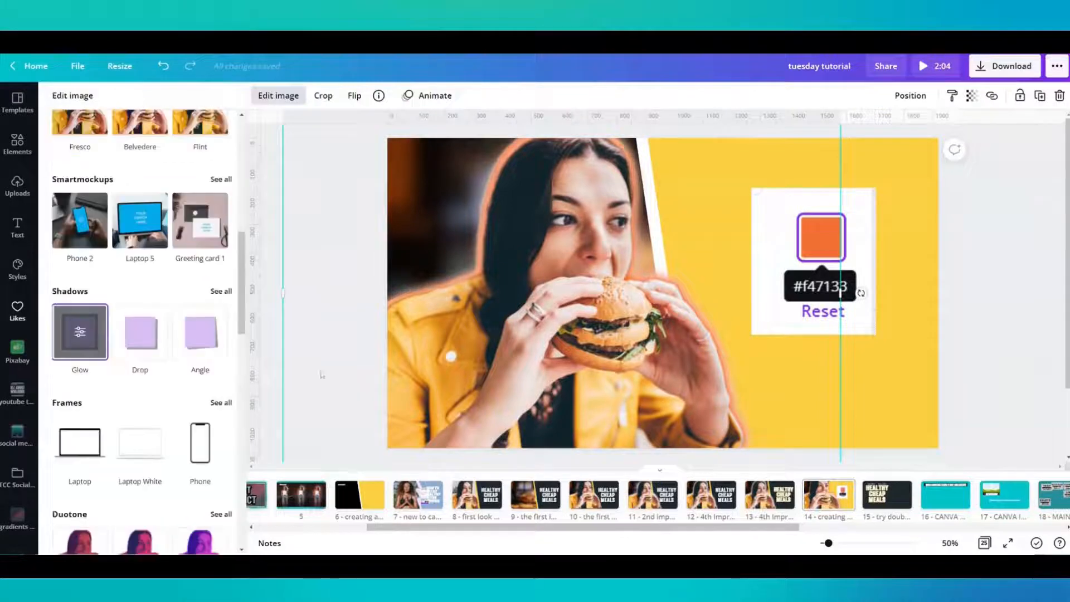
left_click(326, 311)
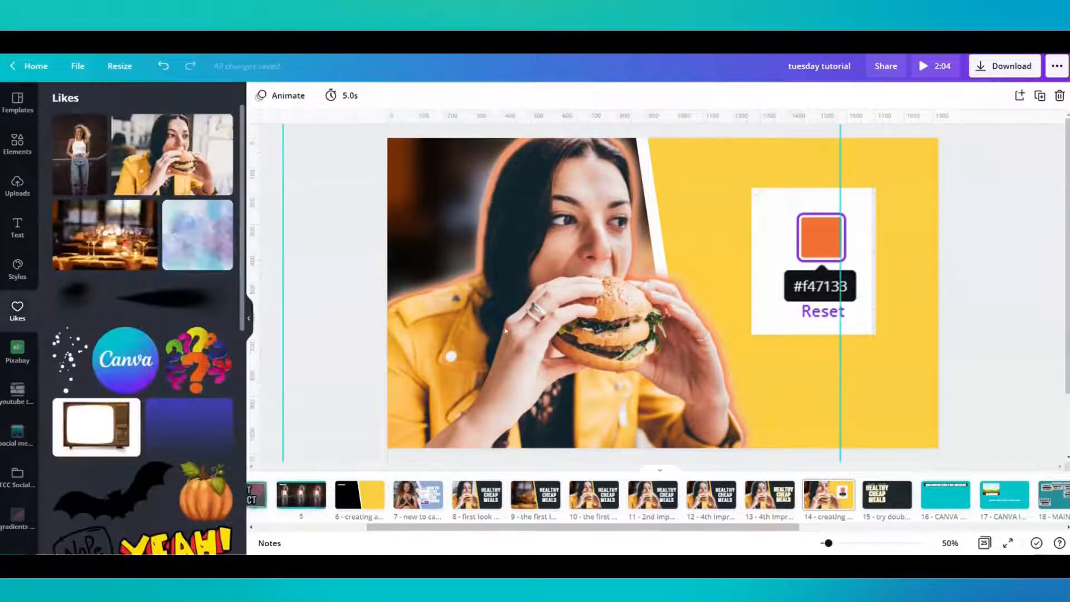
- Delete the #f47133 colour reference image from the yellow panel
mouse_move(506, 331)
left_mouse_down()
mouse_move(519, 340)
mouse_move(506, 329)
left_mouse_up()
left_click(839, 269)
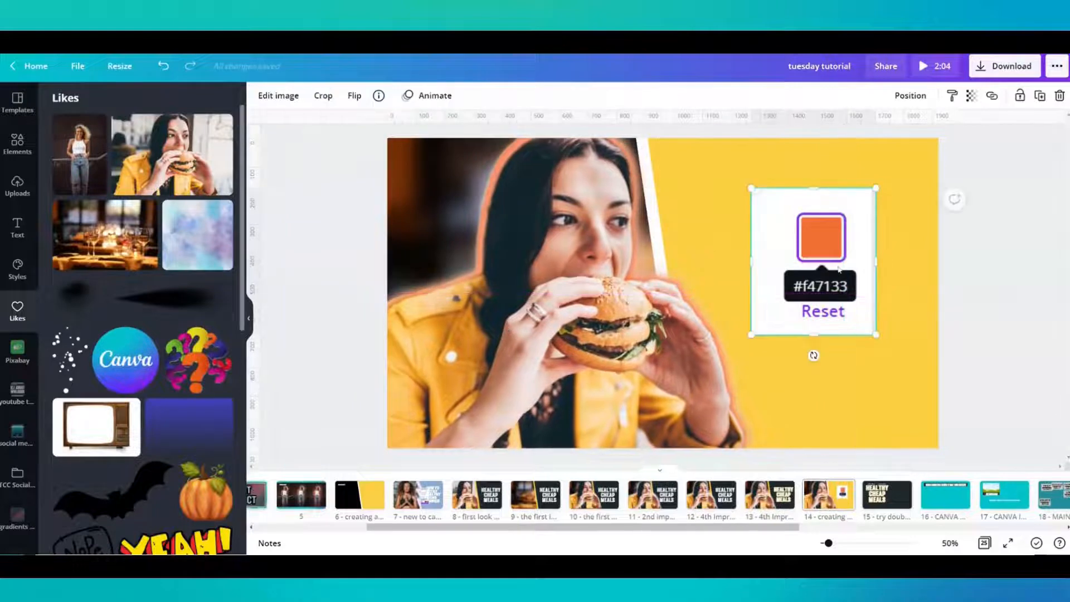
key("Delete")
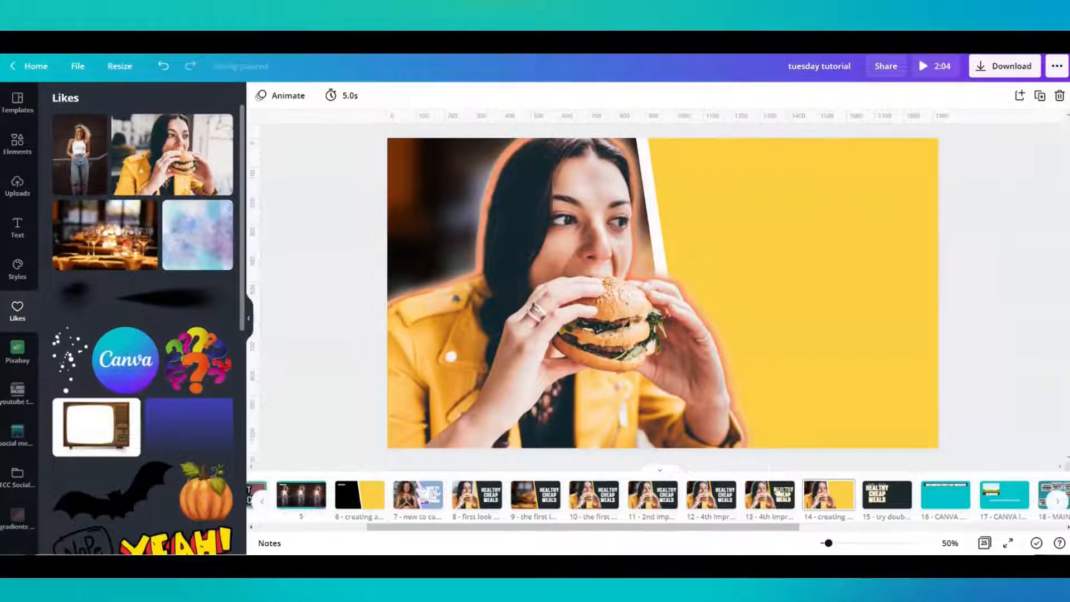
- Copy the plain white HEALTHY CHEAP MEALS heading from page 12 onto the yellow panel of page 14
left_click(712, 496)
left_click(779, 303)
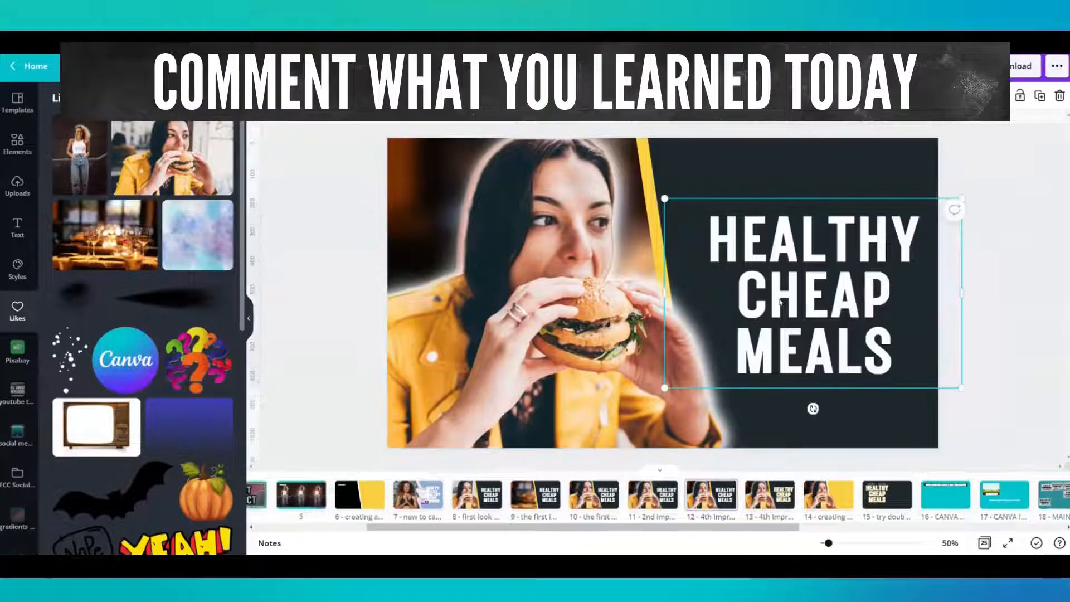
left_click(828, 495)
- Unlock the yellow slanted panel, try the woman photo's orange on it and recolour it with the photo's dark charcoal
left_click(792, 290)
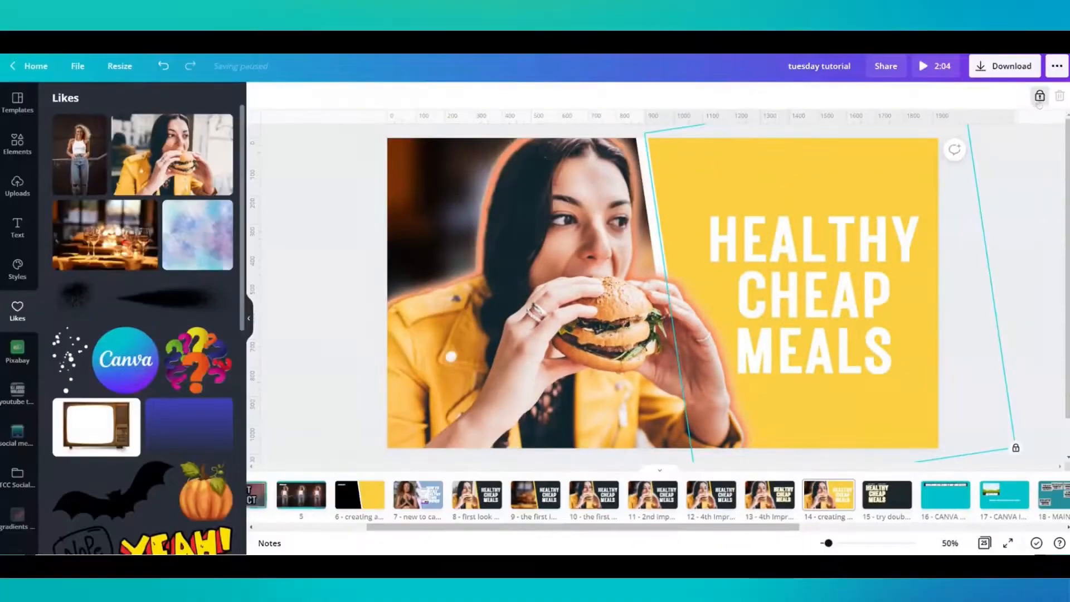
left_click(1039, 96)
left_click(260, 96)
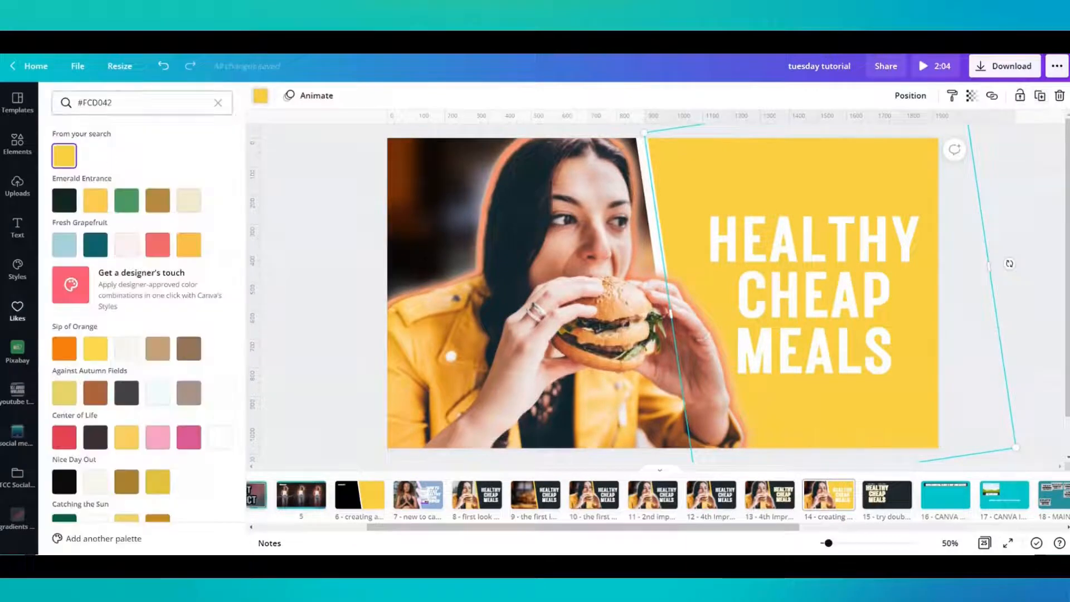
left_click(217, 103)
scroll(122, 391, "down", 3)
left_click(123, 396)
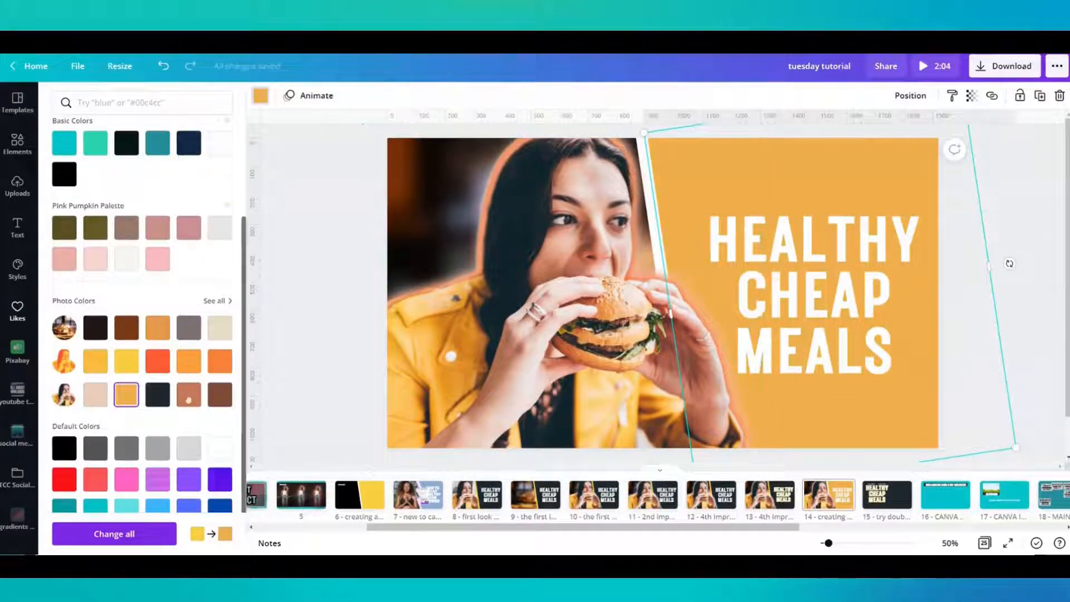
left_click(155, 397)
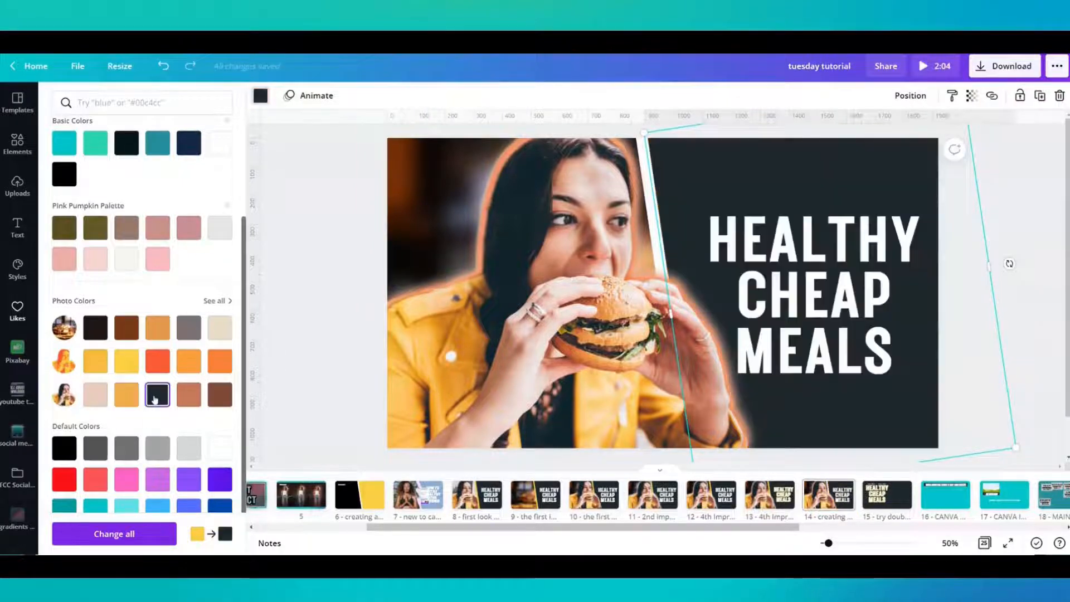
left_click(328, 298)
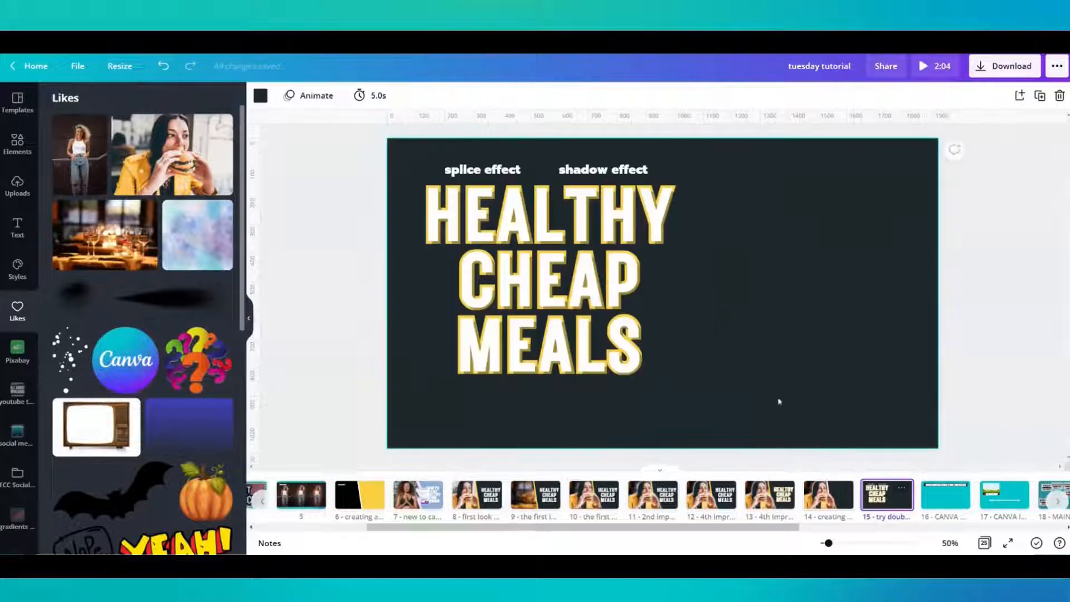
- Copy the layered, yellow-edged HEALTHY CHEAP MEALS heading from page 15 and place it on page 14's dark panel
left_click(697, 345)
left_click_drag(824, 370, 406, 236)
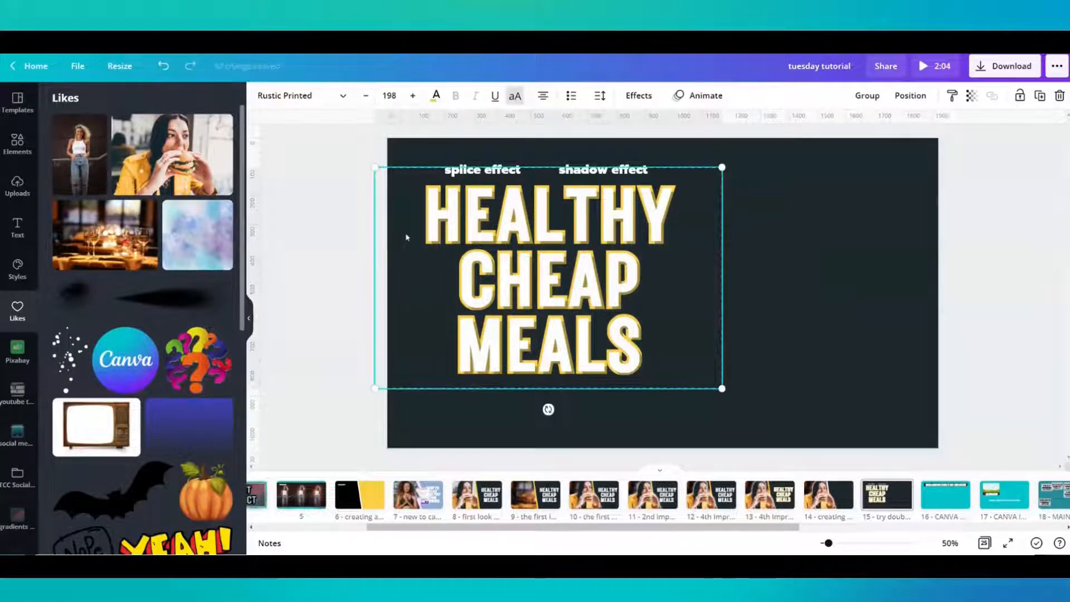
left_click(829, 495)
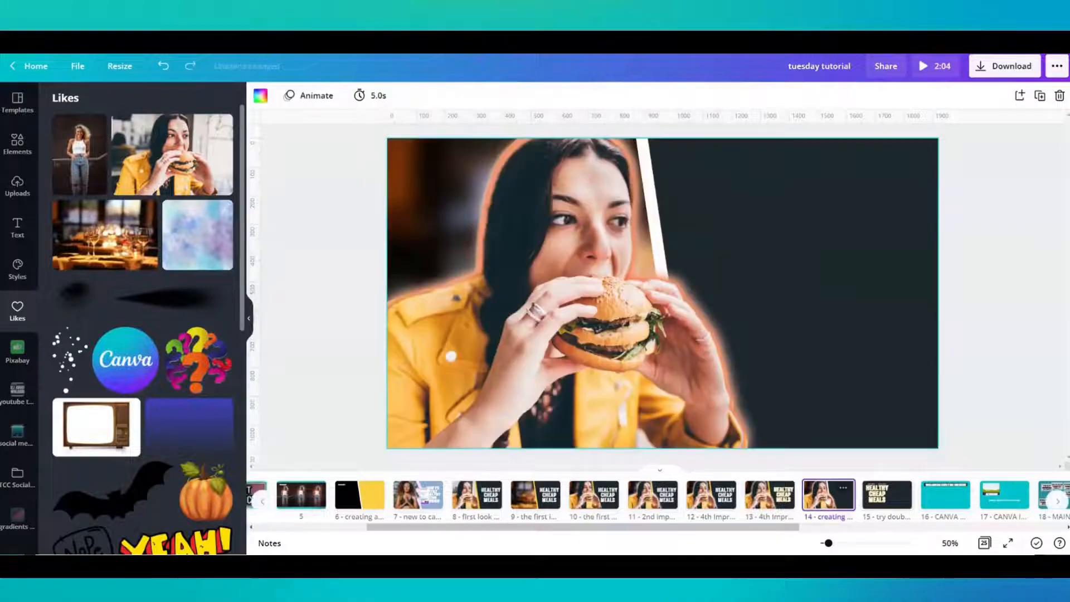
left_click(835, 303)
key("ctrl+v")
left_click_drag(570, 294, 829, 294)
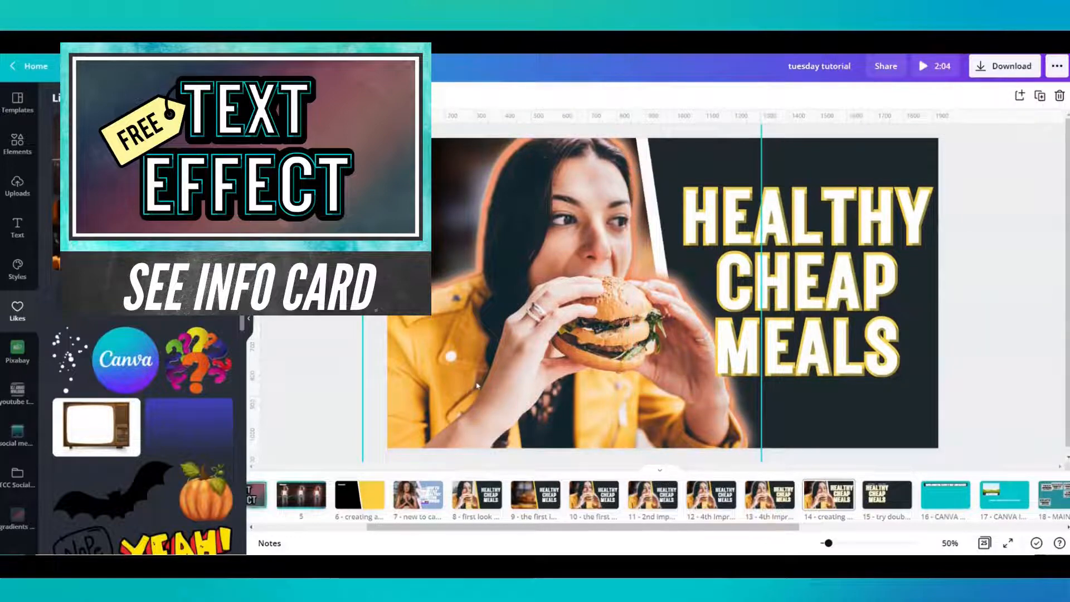
- Shift the amber duotone copy and the cut-out woman slightly away from the heading, realigning the woman over the copy
left_click_drag(480, 384, 459, 467)
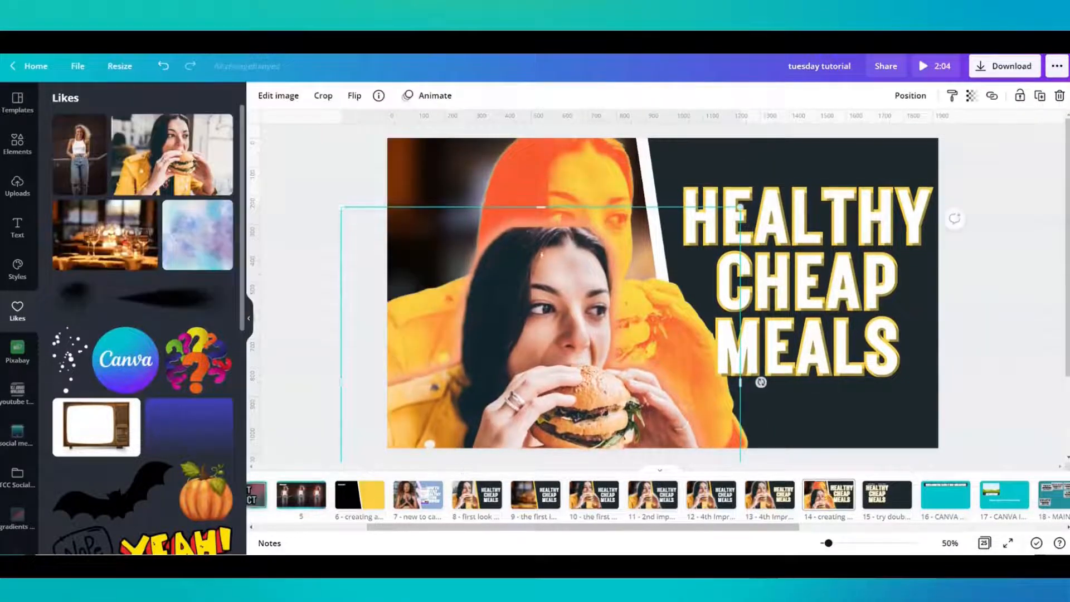
left_click(558, 180)
left_click_drag(556, 180, 537, 179)
left_click_drag(528, 363, 531, 289)
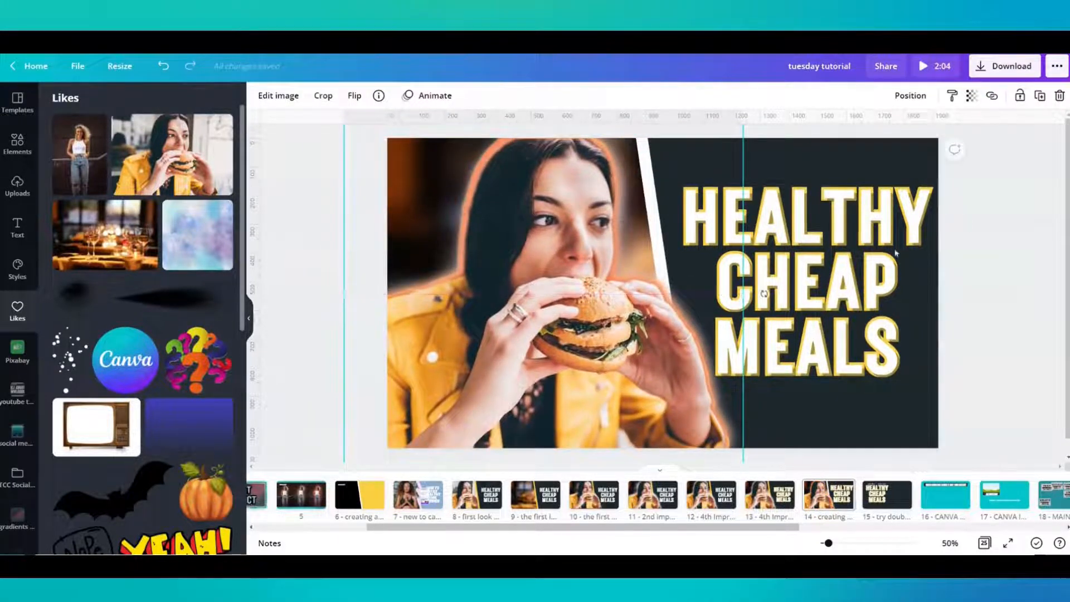
left_click(1010, 235)
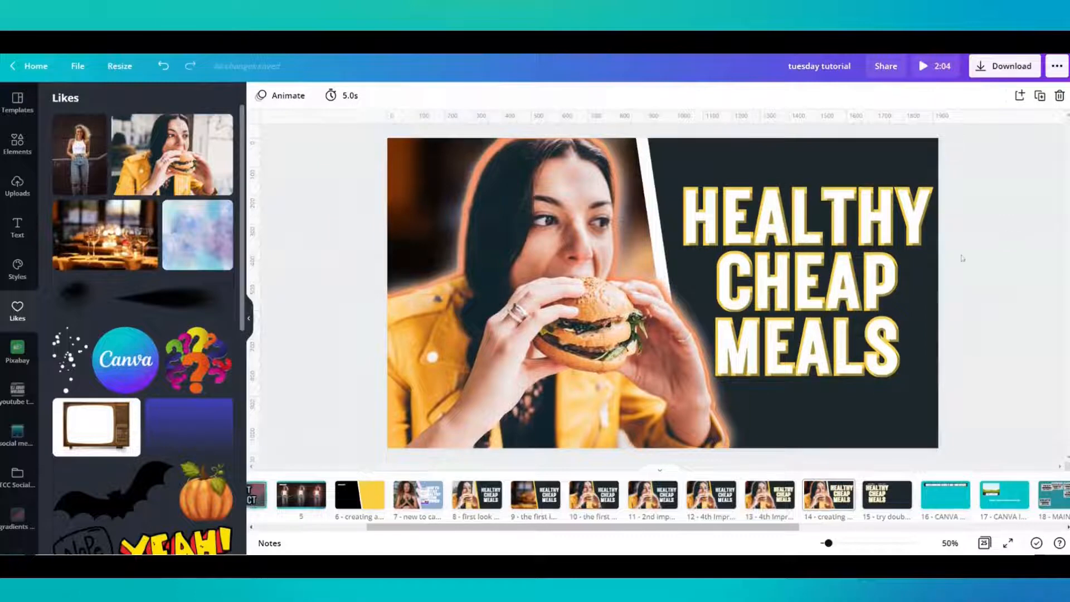
- Offset the white heading from its yellow copy to inspect the layering, and put it back in alignment
left_click(819, 283)
left_click(1034, 207)
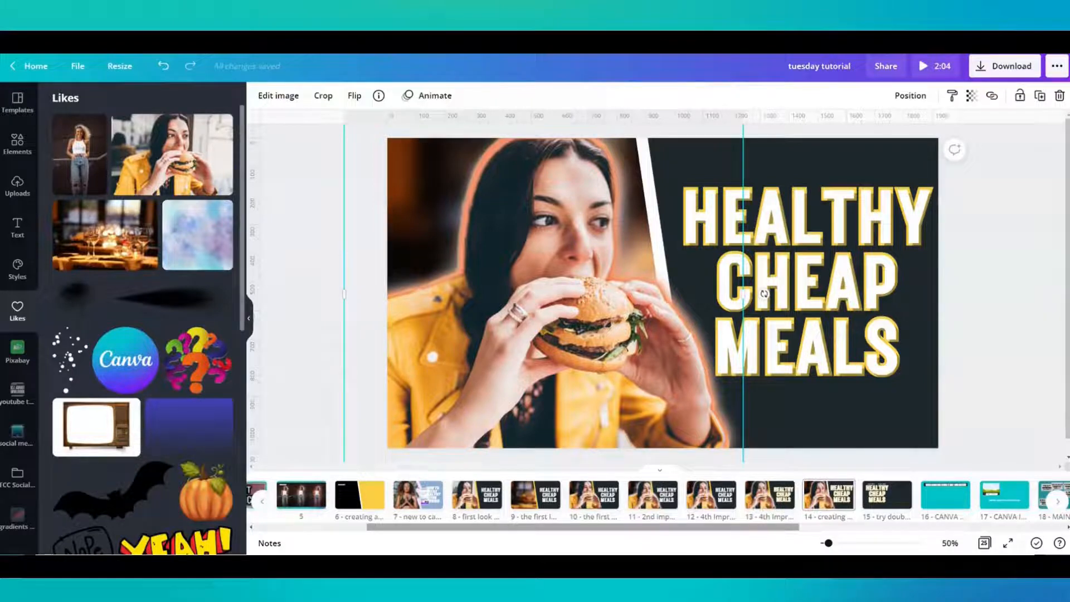
left_click(802, 337)
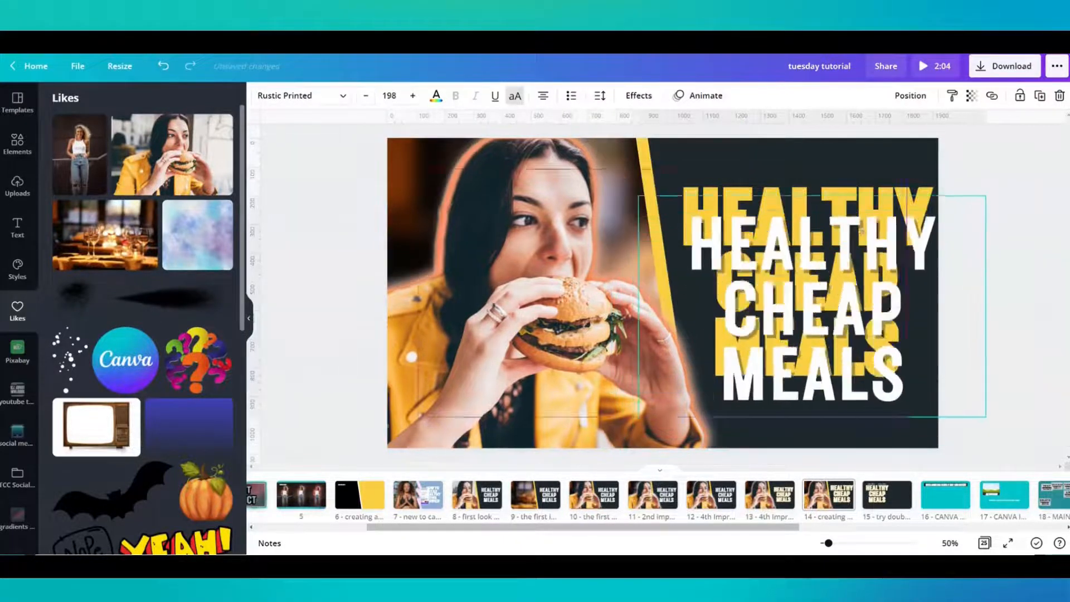
mouse_move(839, 215)
left_mouse_down()
mouse_move(853, 208)
mouse_move(856, 219)
left_mouse_up()
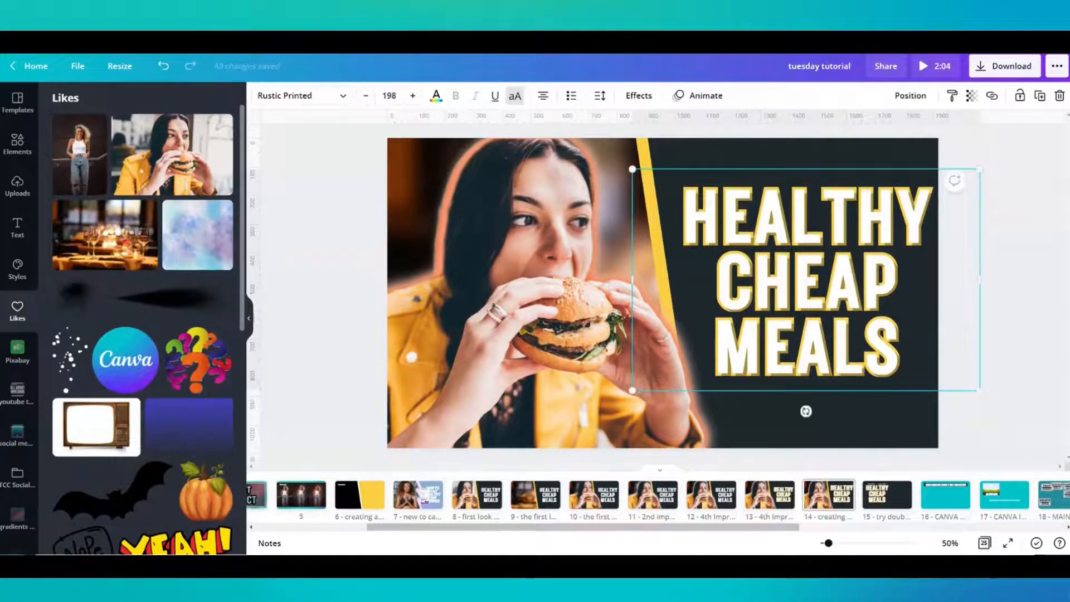